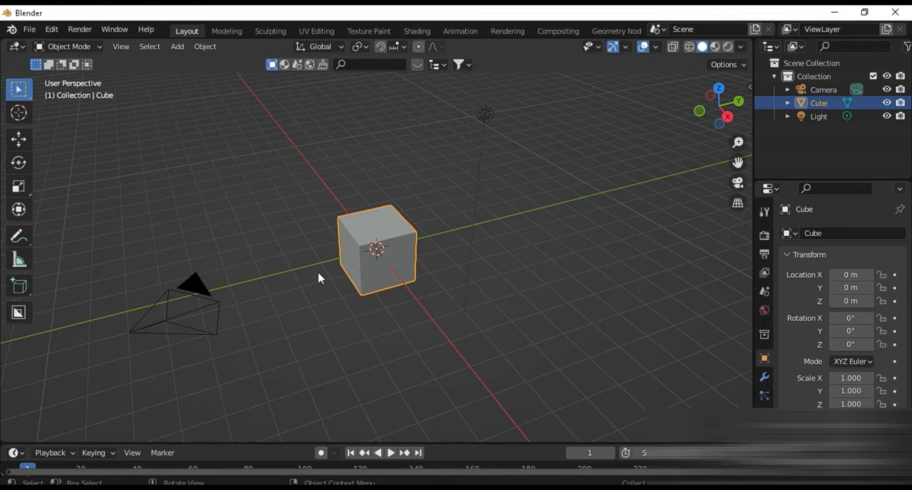
Delete all the default scene objects and show the scene's unit settings
key("a")
key("Delete")
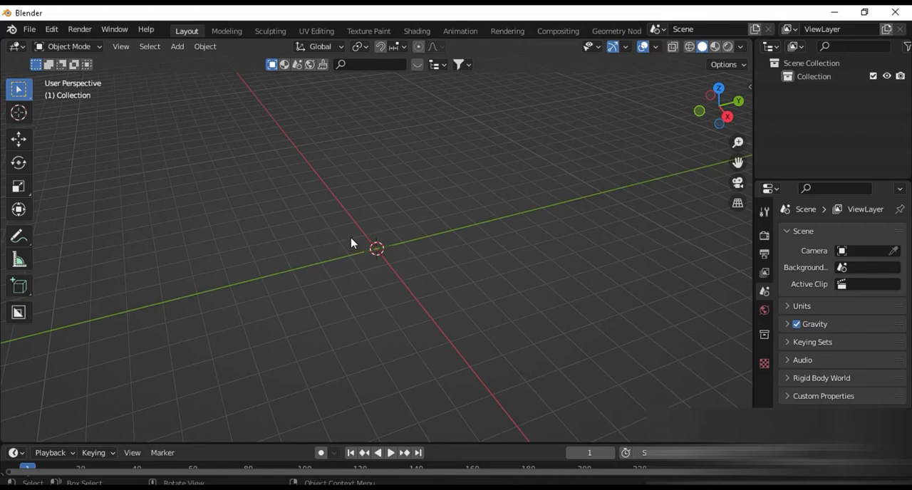
left_click(765, 274)
left_click(768, 295)
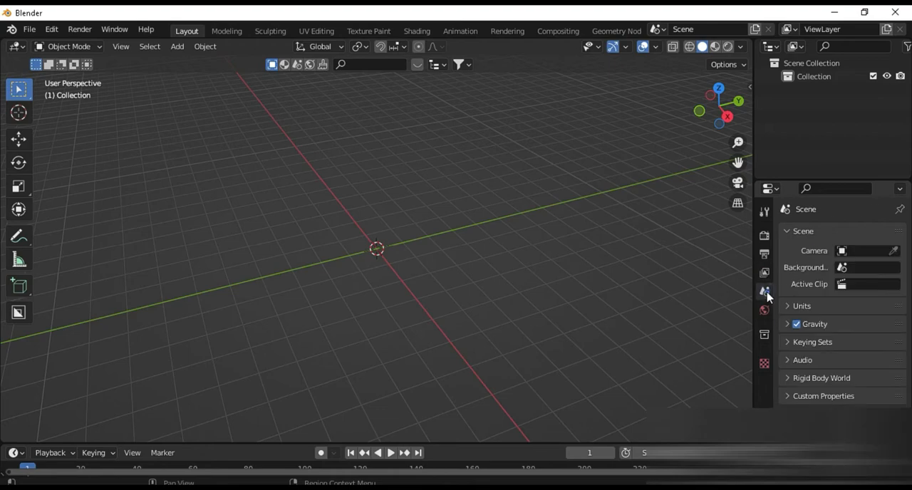
left_click(830, 313)
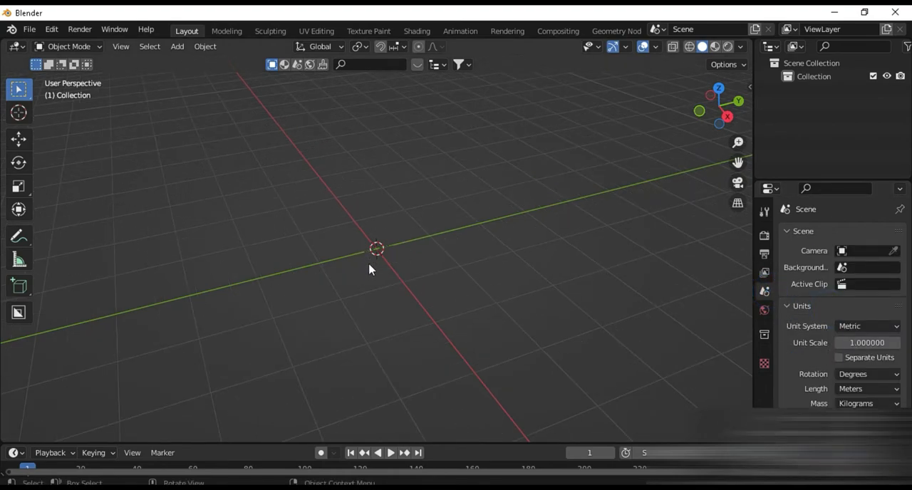
Add an Archipack wall at the origin of the empty scene
key("n")
left_click(745, 151)
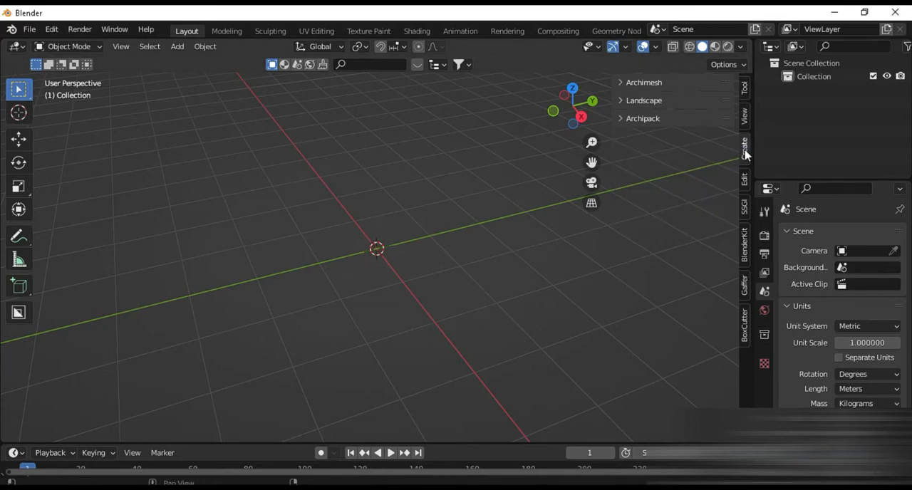
left_click(663, 119)
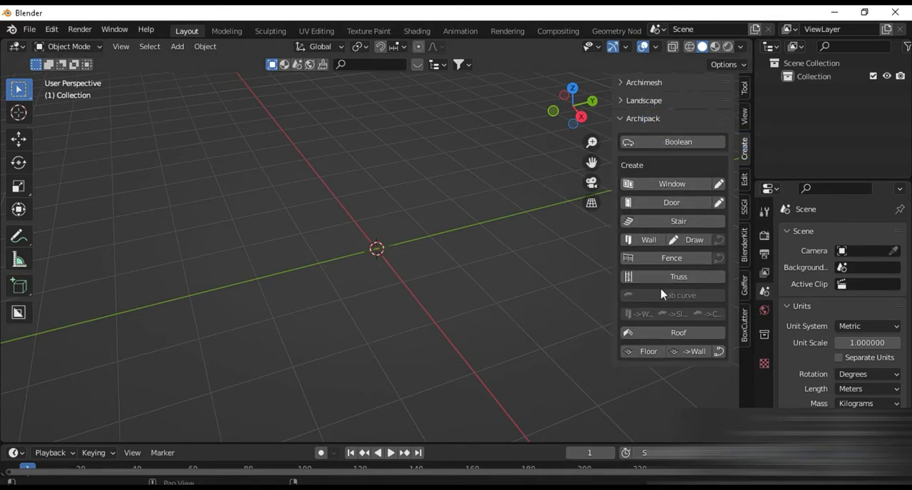
left_click(645, 240)
middle_click_drag(499, 299, 385, 315)
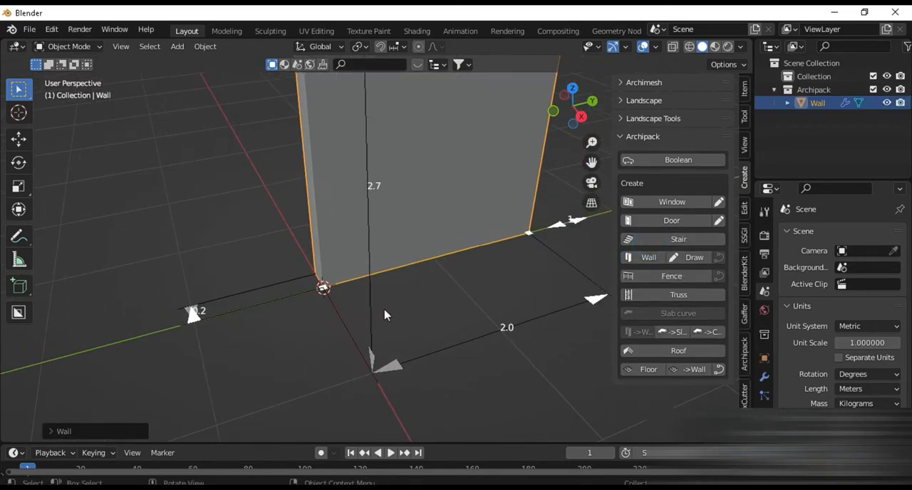
Set the scene's unit system to Imperial
scroll(384, 315, "down", 2)
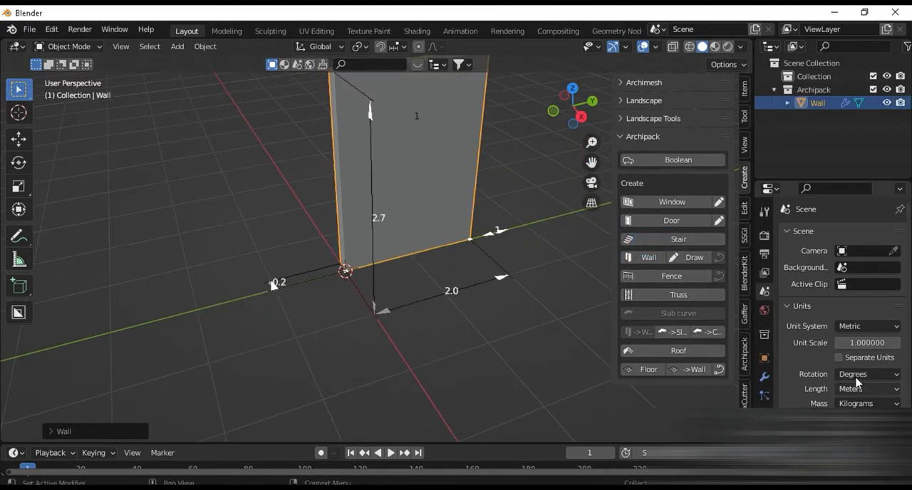
left_click(854, 325)
left_click(852, 371)
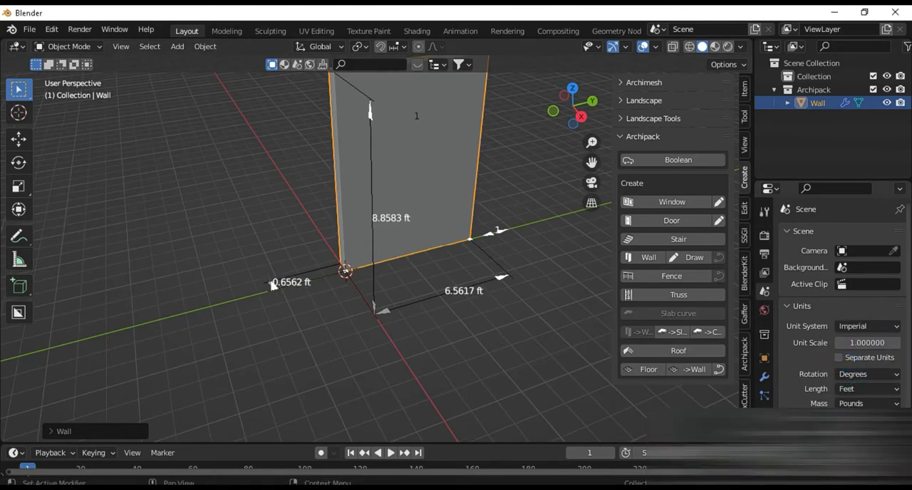
Set the wall's height to 11 ft
left_click(386, 222)
type("11")
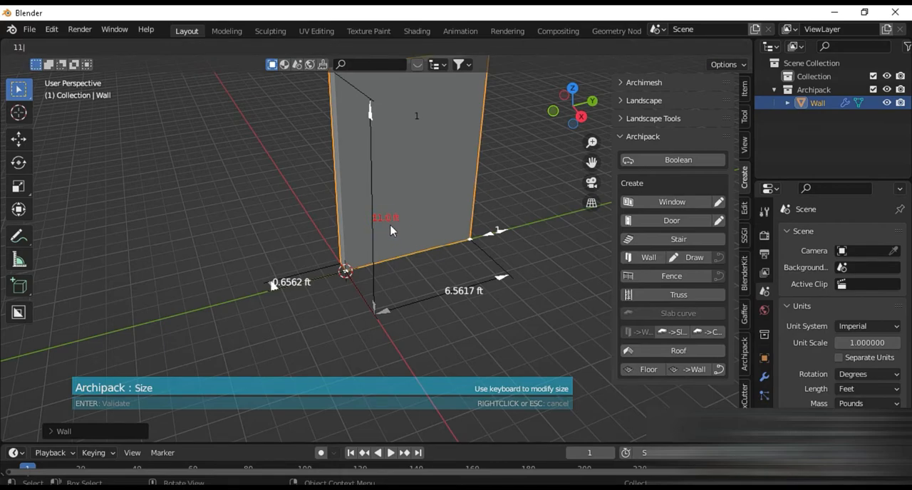
key("Return")
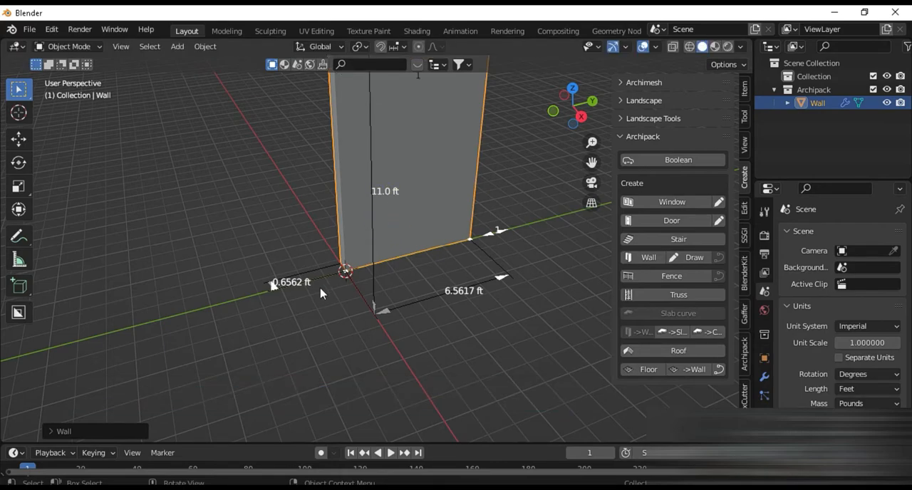
Switch the scene's length unit to inches and set the wall's width to 9 inches
scroll(320, 304, "up", 2)
middle_click_drag(329, 311, 354, 304)
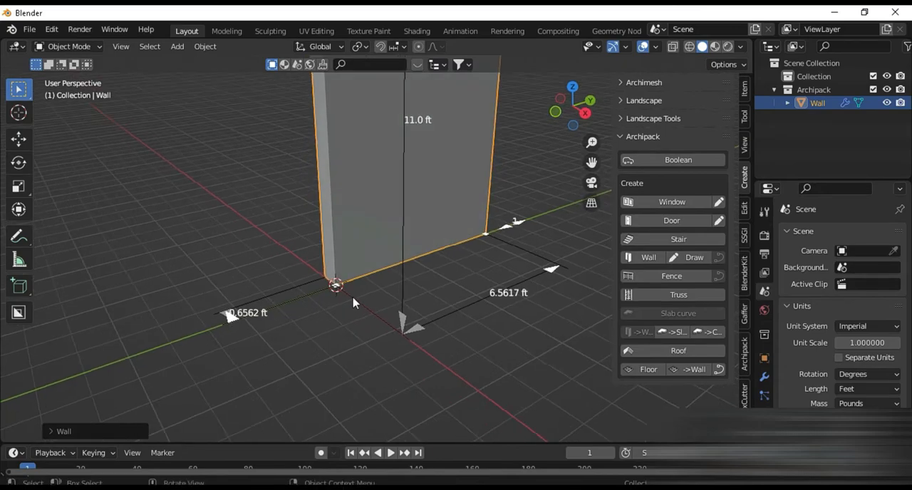
left_click(844, 389)
left_click(838, 330)
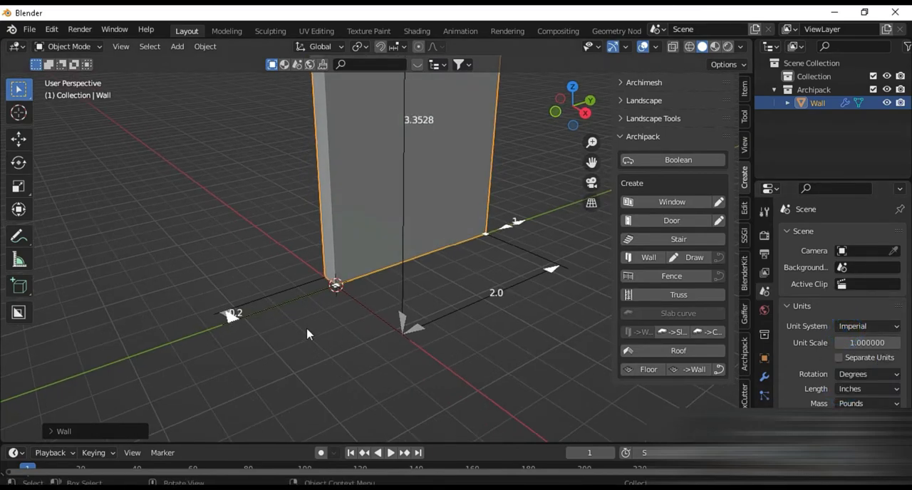
middle_click_drag(310, 340, 379, 311, "shift")
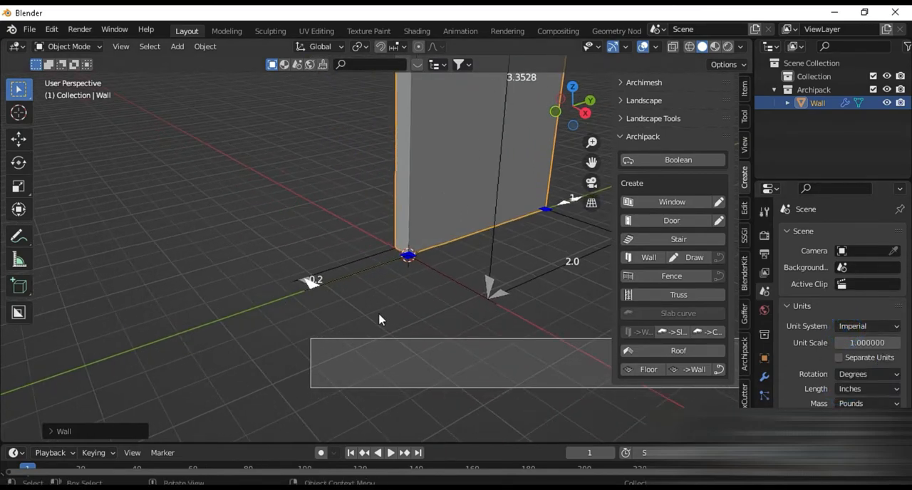
scroll(301, 301, "up", 3)
left_click(263, 315)
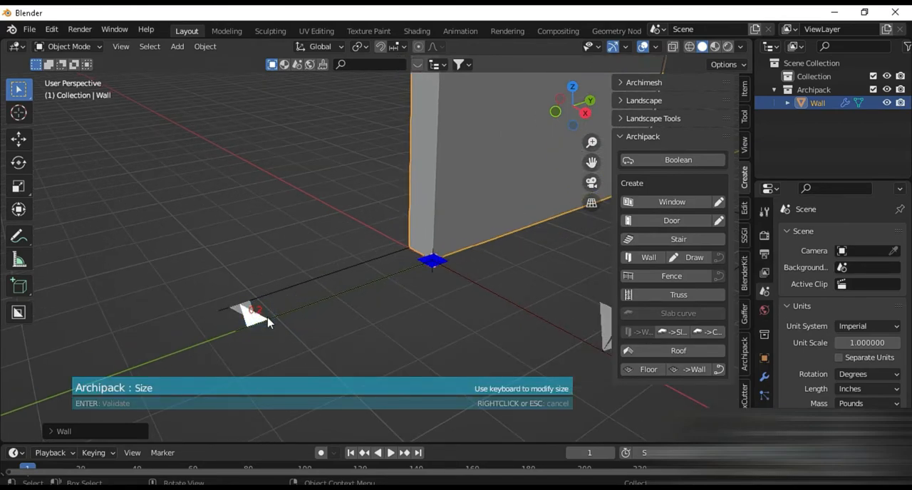
type("9\"")
key("Return")
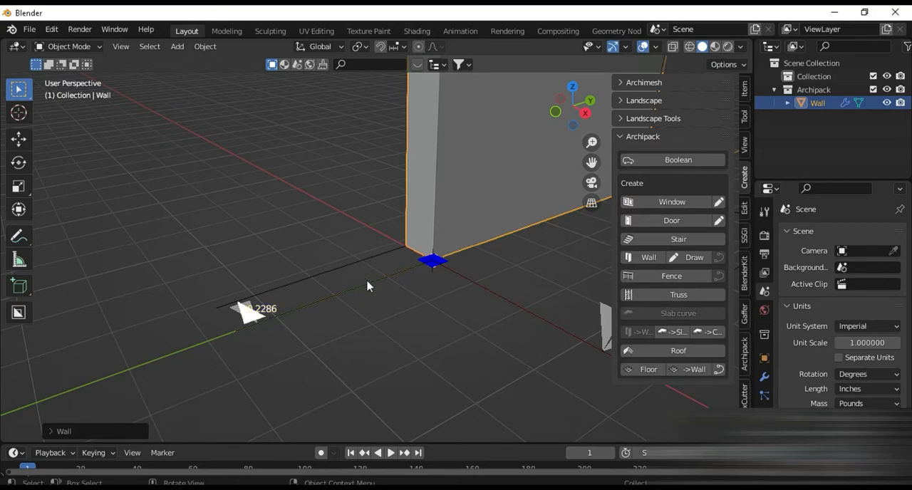
Switch the length unit back to feet and set the wall's length to 25 ft
left_click(866, 390)
left_click(845, 344)
middle_click_drag(537, 335, 327, 376)
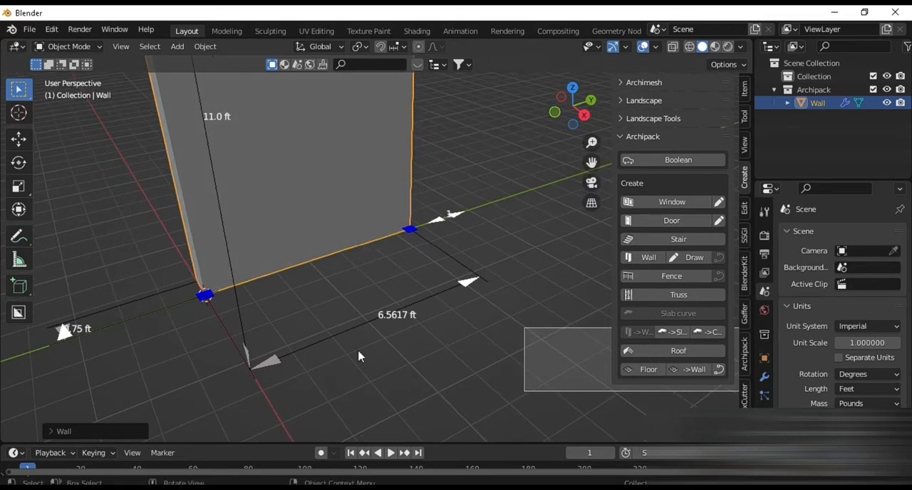
left_click(390, 327)
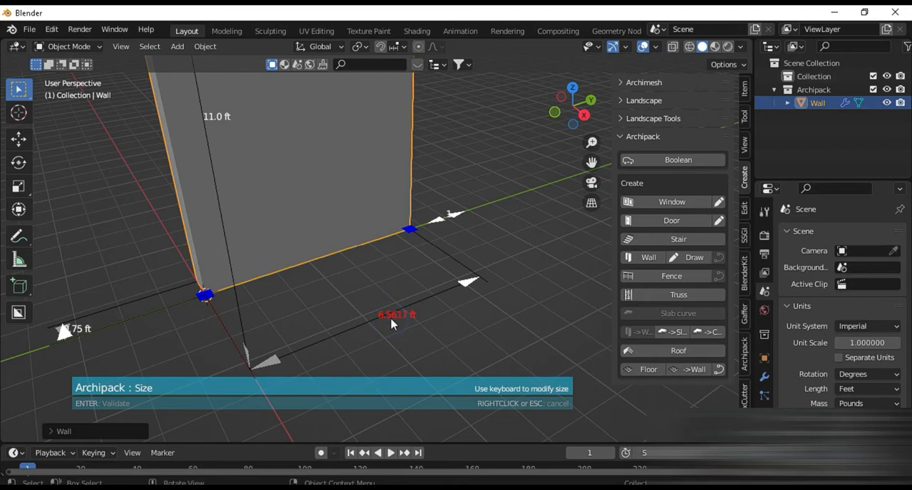
type("25")
key("Return")
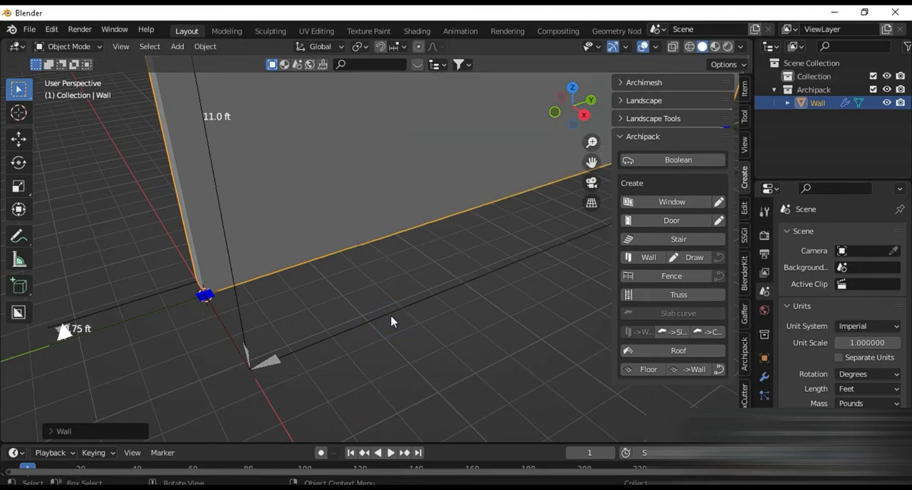
Add a second wall part at the far end of the 25 ft wall and set its angle to -90°
scroll(392, 324, "down", 5)
middle_click_drag(420, 317, 350, 369, "shift")
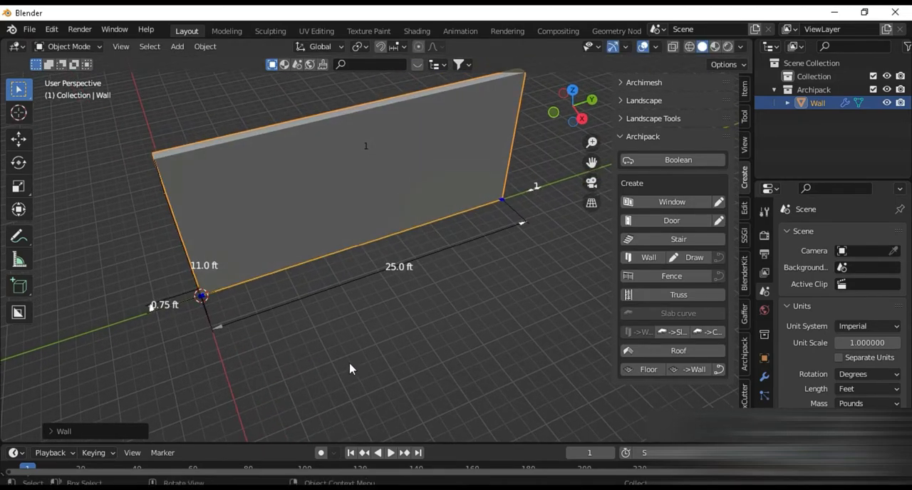
middle_click_drag(490, 270, 431, 278, "shift")
left_click(435, 228)
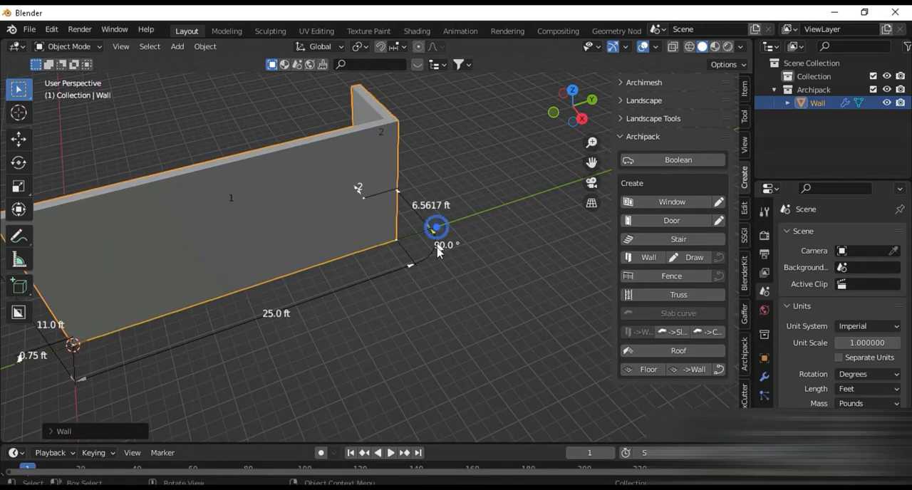
left_click(439, 246)
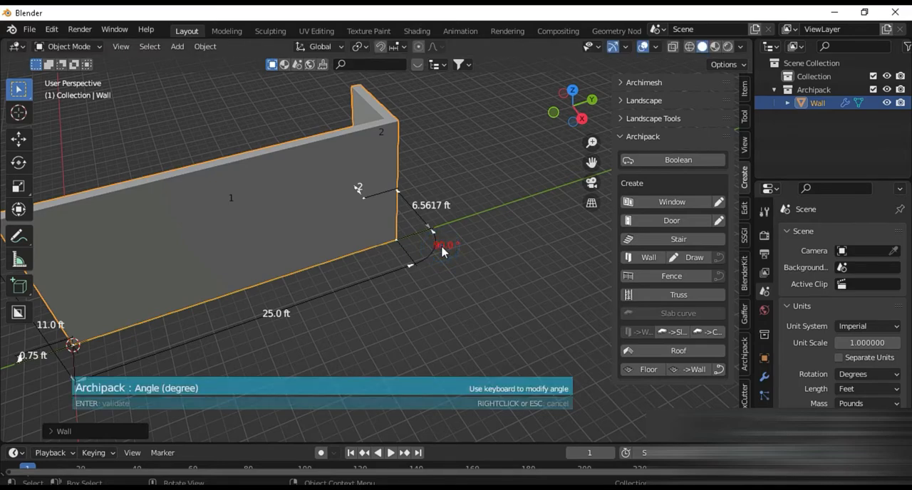
type("-90")
key("Return")
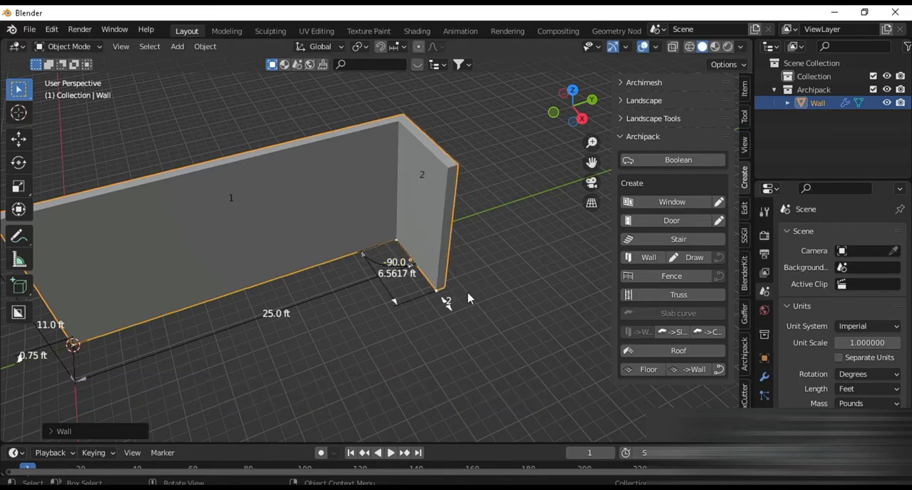
left_click(450, 314)
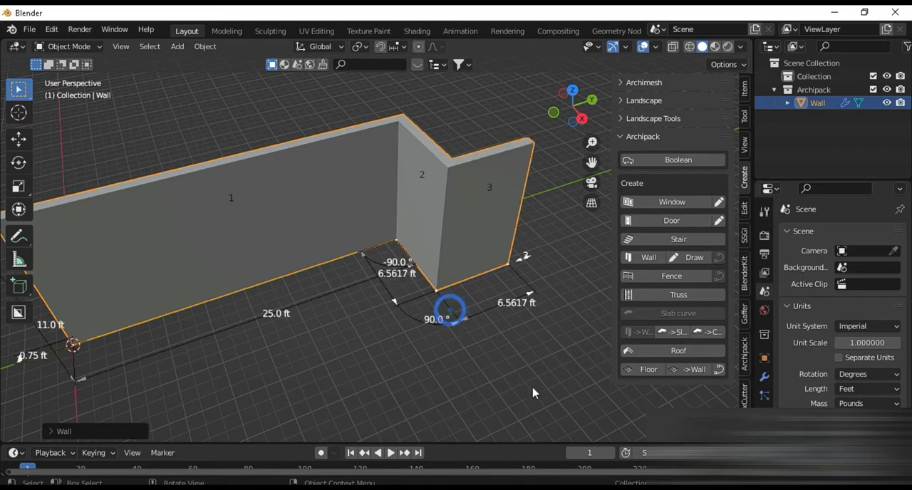
left_click(518, 264)
Set the second wall part's length to 22 ft
scroll(416, 306, "up", 2)
left_click(403, 289)
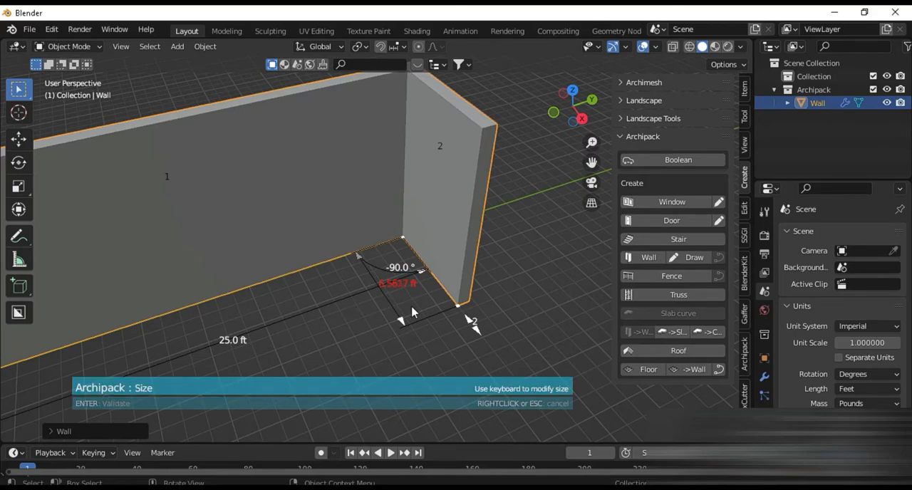
type("22")
key("Return")
scroll(415, 317, "down", 3)
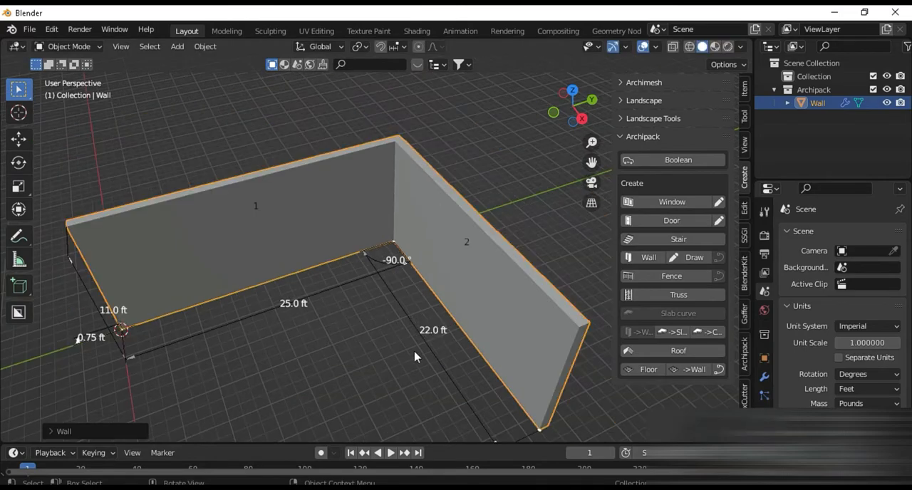
Add a third wall part at the end of the 22 ft wall and set its angle to -90°
middle_click_drag(416, 356, 462, 298)
middle_click_drag(399, 304, 362, 294, "shift")
left_click(599, 364)
middle_click_drag(527, 370, 413, 357, "shift")
left_click(406, 342)
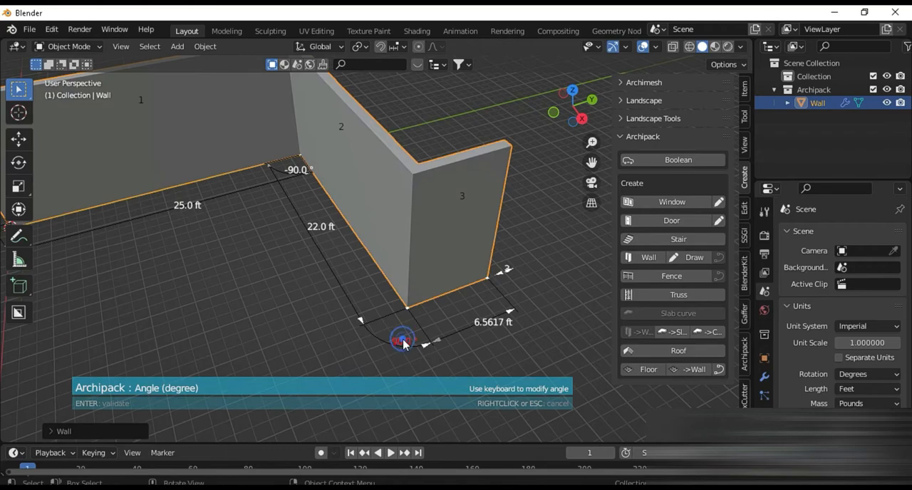
type("-90")
key("Return")
Set the third wall part's length to 25 ft
scroll(401, 347, "down", 2)
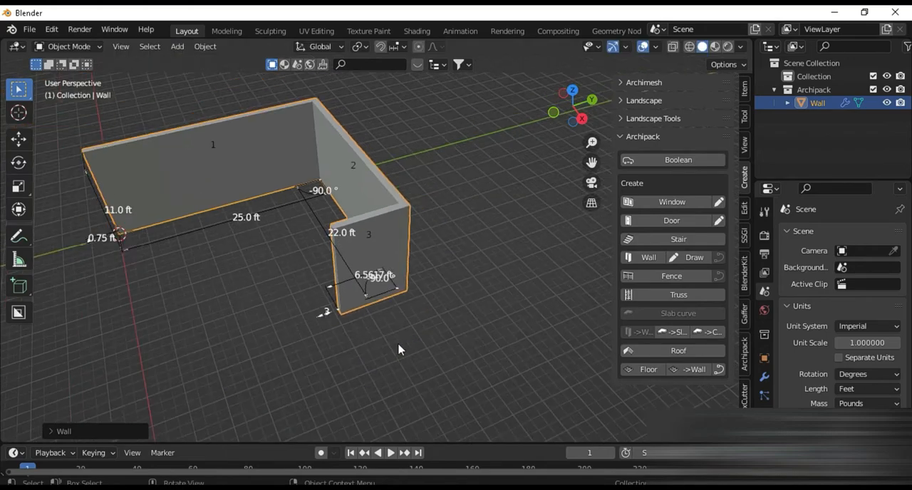
middle_click_drag(343, 351, 484, 380)
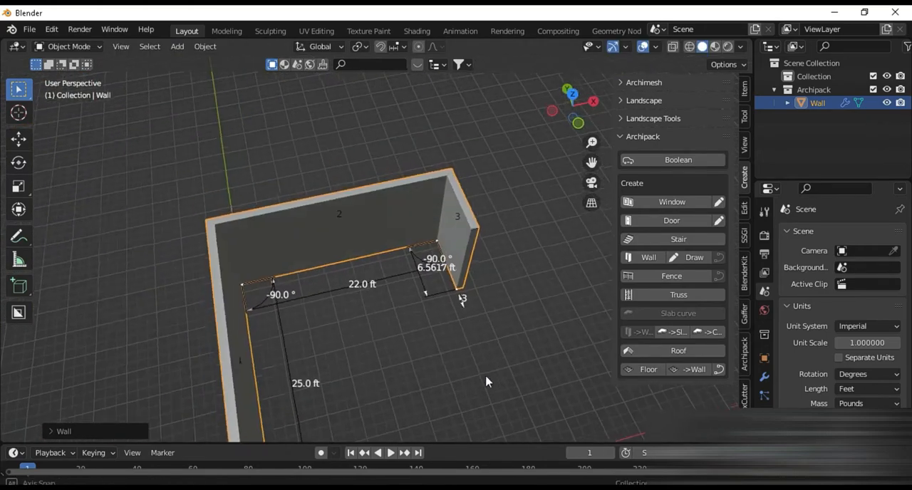
left_click(431, 281)
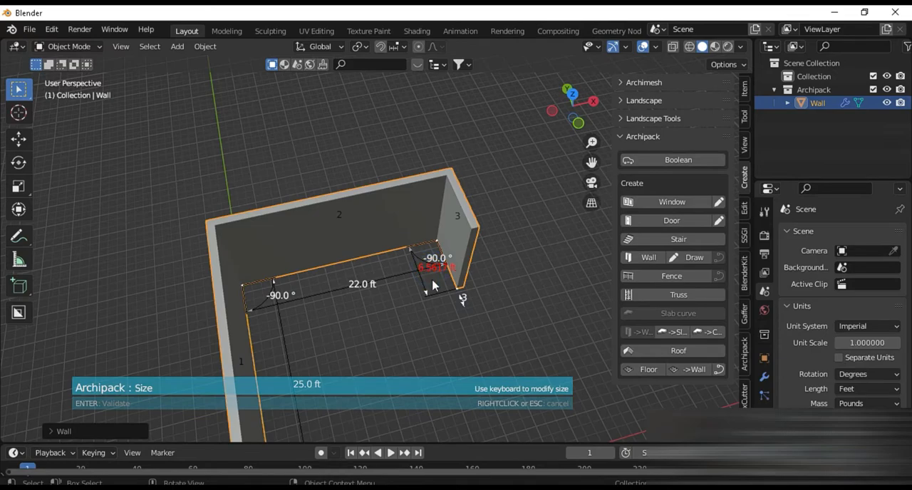
type("25")
key("Return")
Turn on the wall's Close option in the Archipack settings to enclose the room with a fourth side
scroll(433, 287, "down", 4)
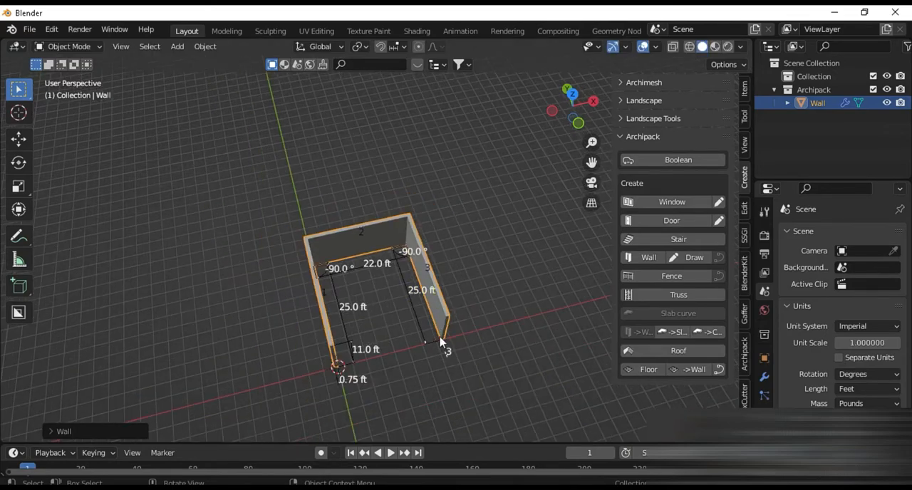
middle_click_drag(444, 346, 381, 330)
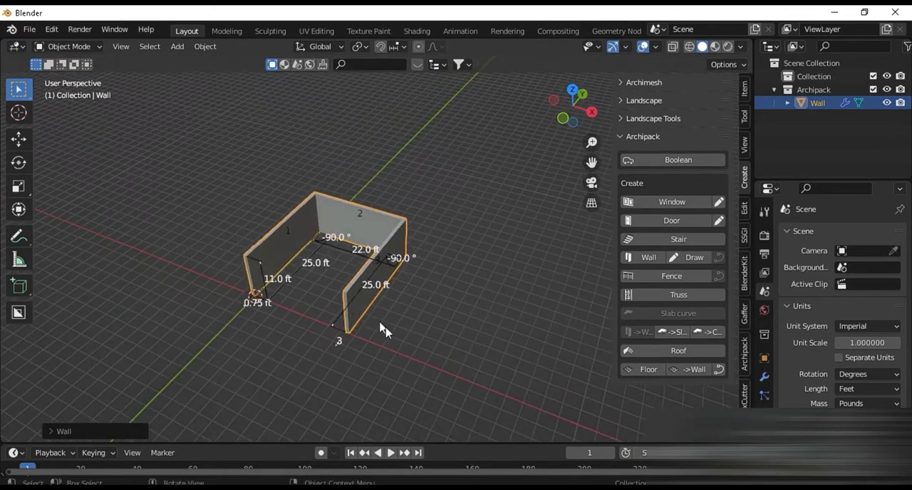
left_click(747, 351)
left_click(645, 280)
scroll(278, 309, "up", 5)
middle_click_drag(279, 309, 331, 338)
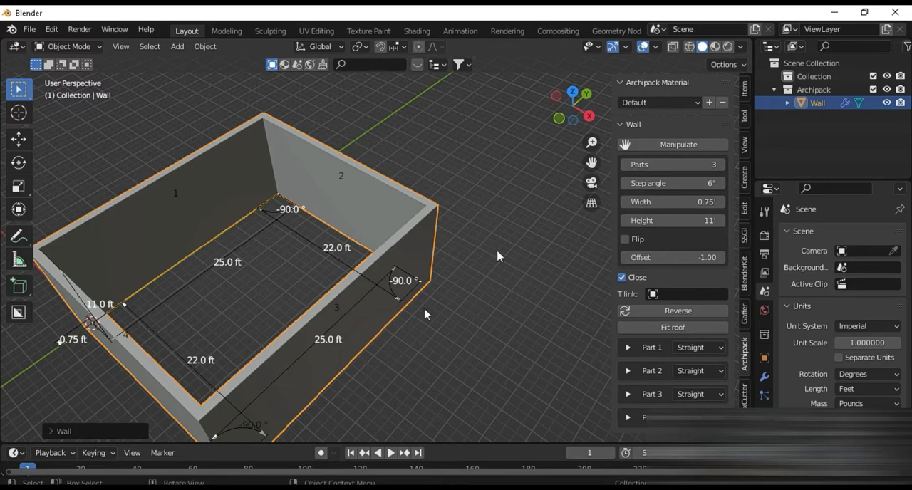
Change the Outliner area to a 3D Viewport and widen it
left_click(770, 46)
left_click(384, 86)
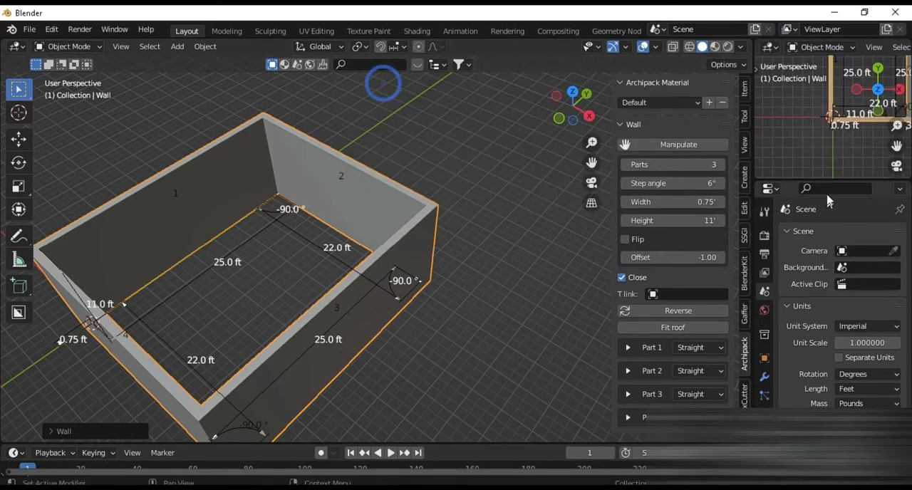
left_click_drag(754, 144, 640, 147)
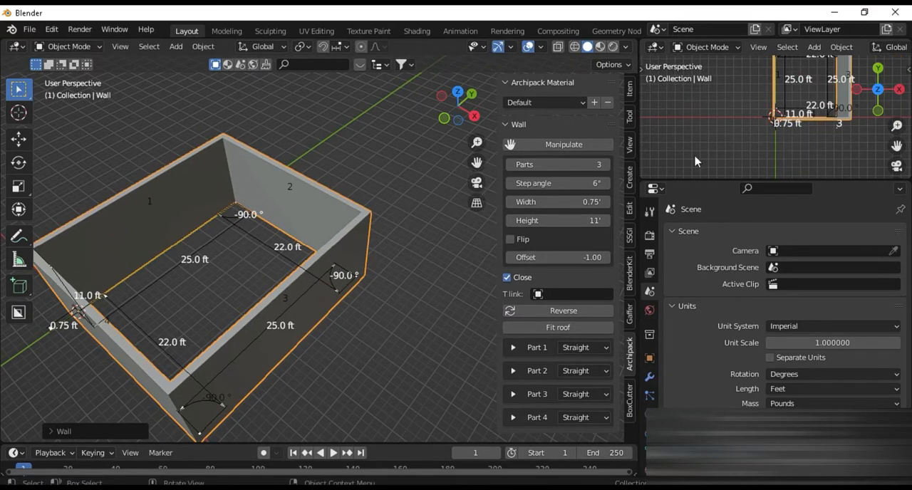
Add a camera to the room and move it along the X axis
middle_click_drag(233, 348, 212, 379, "shift")
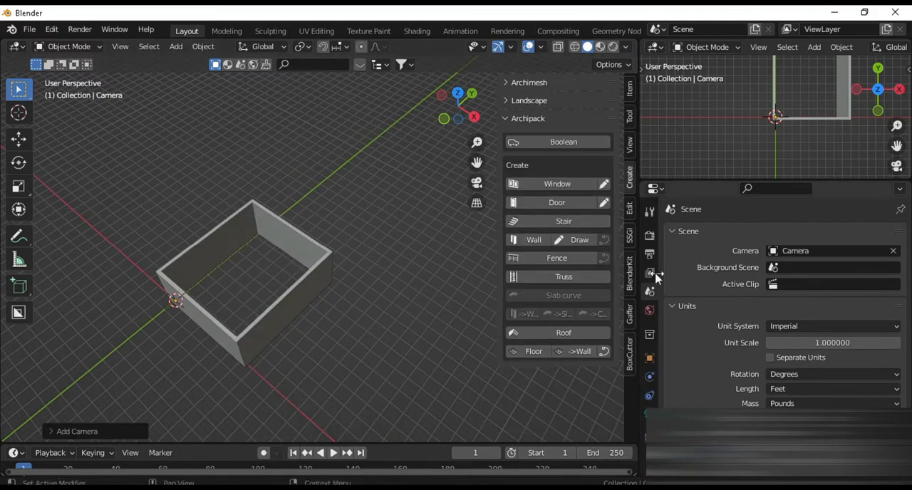
scroll(377, 332, "up", 4)
middle_click_drag(256, 353, 332, 366, "shift")
key("g")
key("x")
left_click(334, 392)
Show the Properties editor in the upper side area and set the camera's focal length to 24 mm
scroll(344, 323, "up", 5)
middle_click_drag(344, 322, 285, 212)
scroll(334, 326, "up", 3)
left_click(649, 414)
left_click(654, 47)
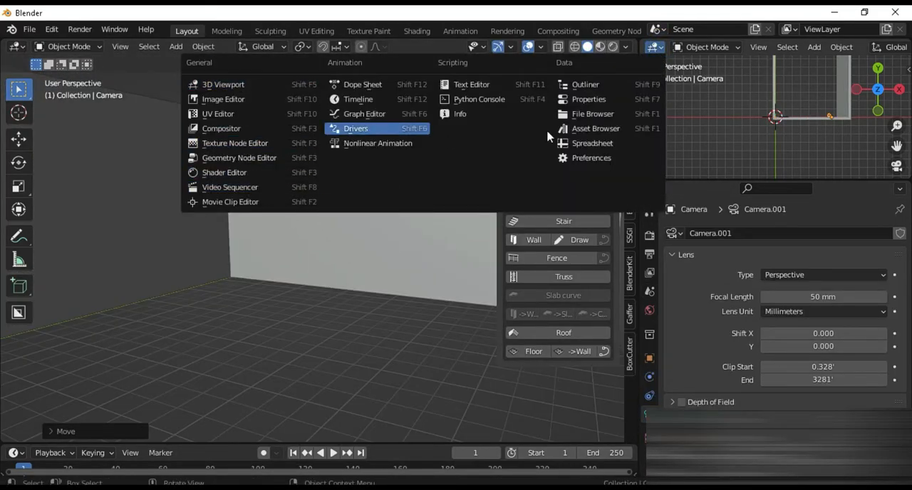
left_click(589, 99)
double_click(824, 297)
type("24")
key("Return")
Look through the camera and align it to the current view inside the room
key("KP_0")
key("KP_0")
key("ctrl+alt+KP_0")
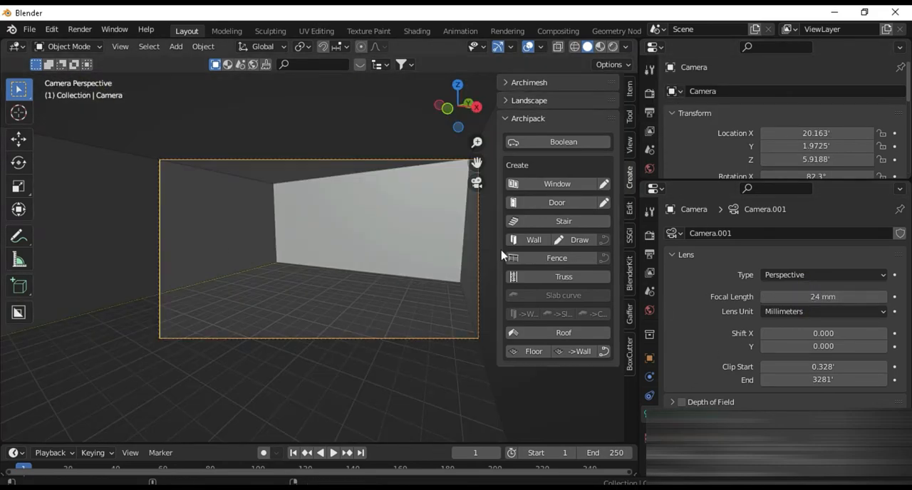
Lock the camera to the view and refine its framing of the room interior
scroll(250, 279, "up", 1)
left_click(630, 145)
left_click(581, 251)
scroll(422, 281, "down", 1)
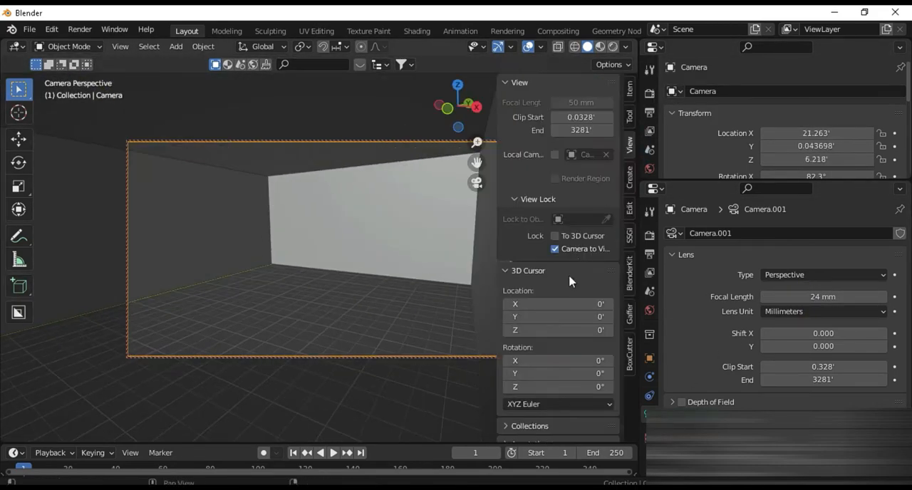
scroll(421, 304, "up", 2)
key("n")
Turn the upper side area back into a 3D Viewport showing the camera view, and view the room from outside in the main viewport
left_click(654, 47)
left_click(257, 85)
key("KP_0")
key("z")
left_click(751, 61)
middle_click_drag(456, 269, 410, 291)
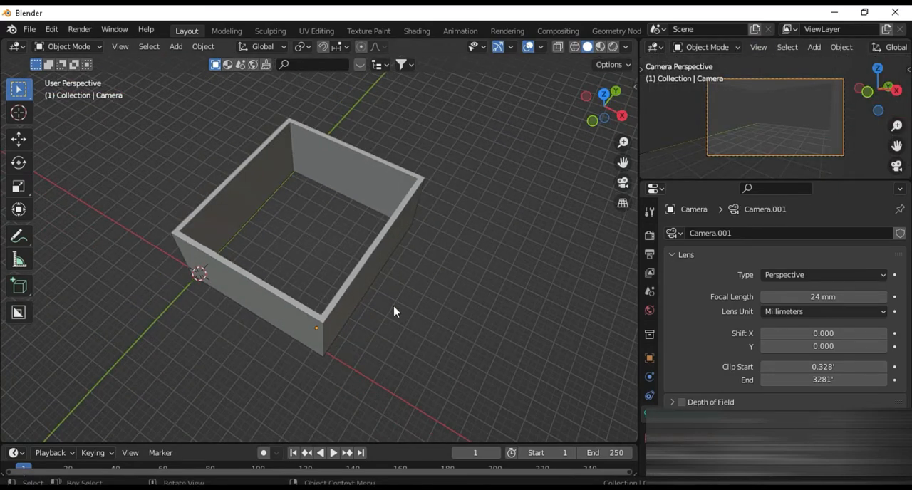
Import the wood floor texture from the Desktop folder as an image plane
key("shift+a")
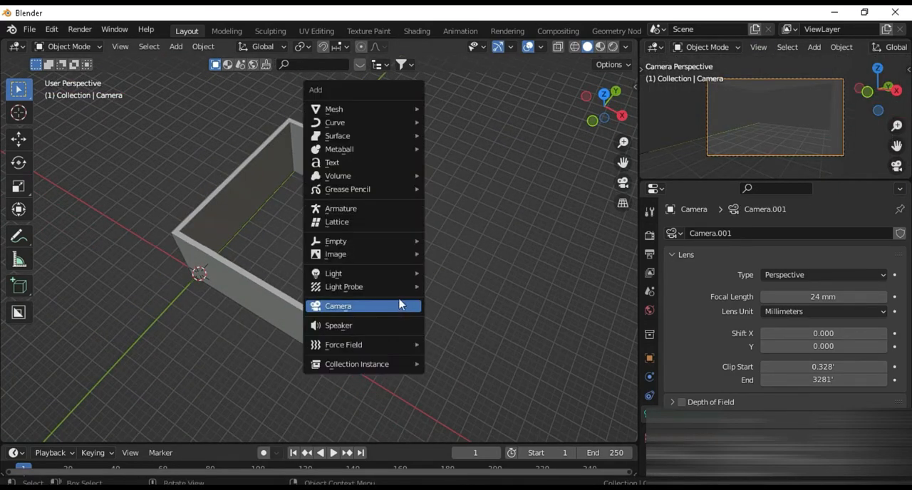
mouse_move(373, 257)
left_click(478, 281)
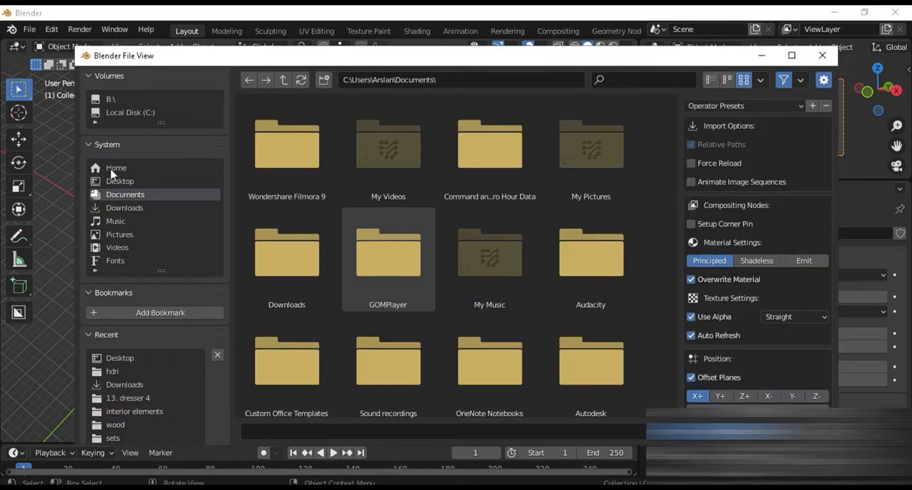
left_click(119, 182)
scroll(397, 289, "down", 2)
double_click(307, 300)
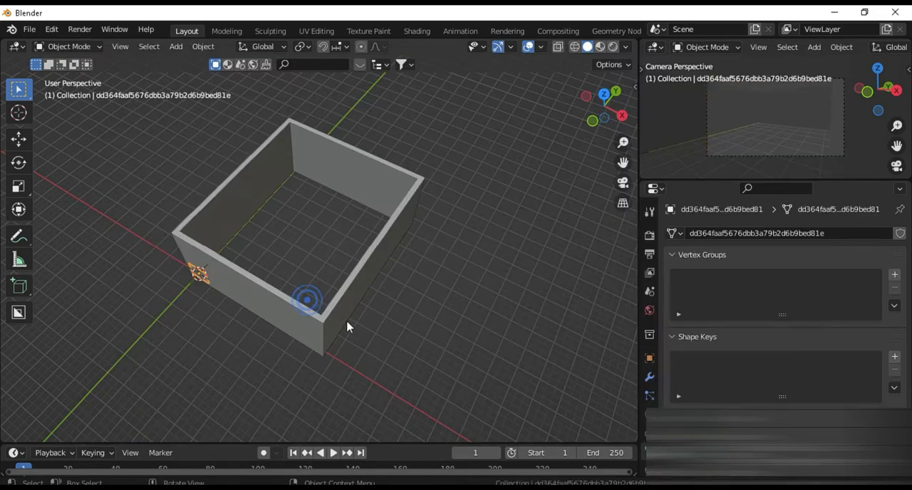
Rotate the image plane 90° about the X axis and scale it up to exceed the room's footprint
key("r")
key("x")
key("9")
key("0")
key("Return")
key("s")
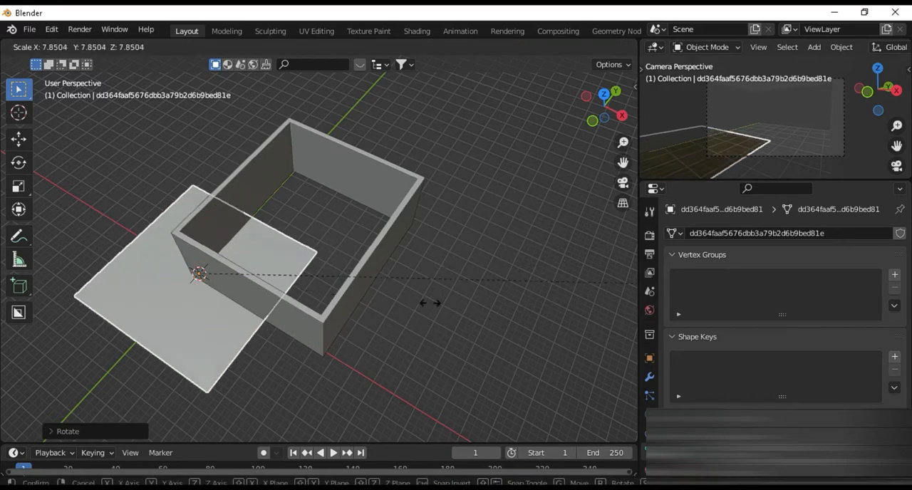
left_click(204, 351)
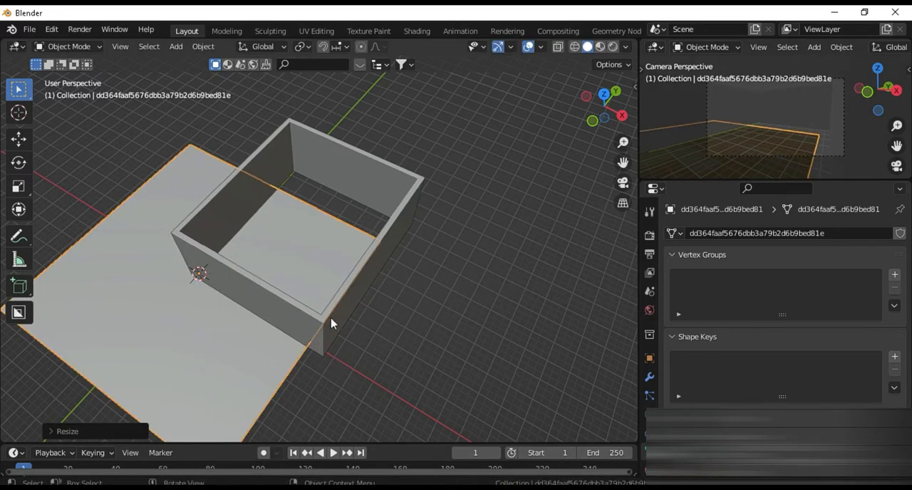
Set the solid viewport shading color to Texture so the wood image displays on the plane
left_click(625, 48)
left_click(678, 230)
scroll(275, 320, "down", 1)
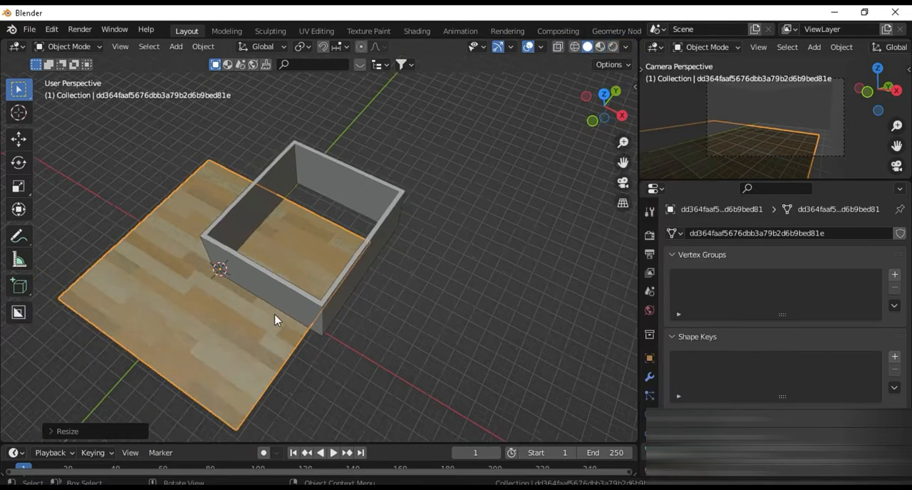
Move the wood plane under the room and adjust its height along Z to the base of the walls
scroll(281, 338, "up", 2)
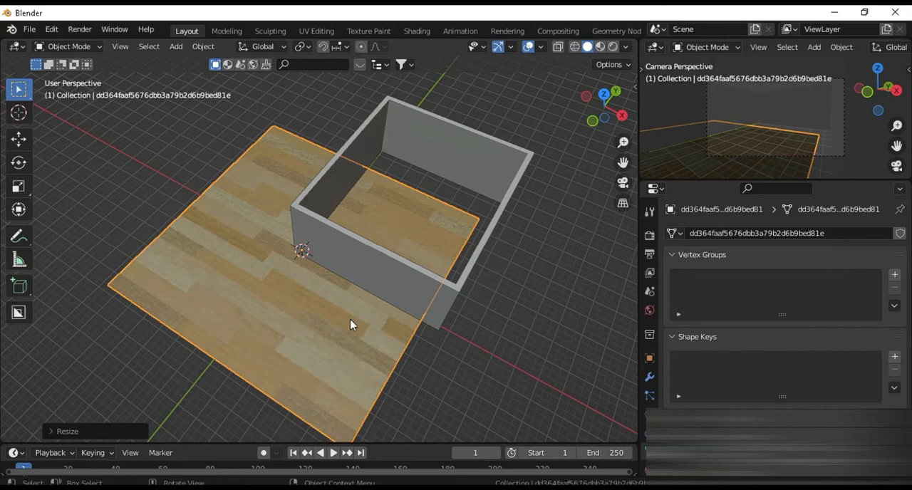
key("g")
left_click(452, 291)
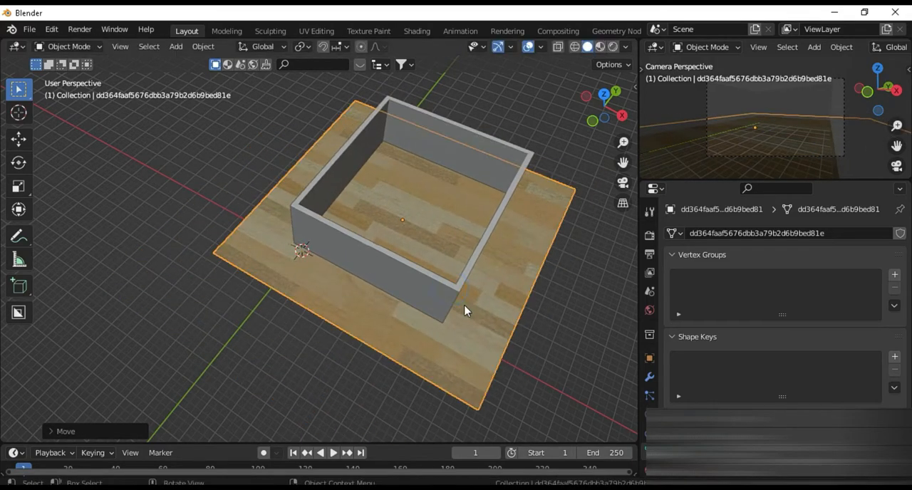
key("KP_1")
key("g")
key("z")
left_click(458, 322)
scroll(442, 299, "up", 2)
middle_click_drag(441, 299, 405, 350)
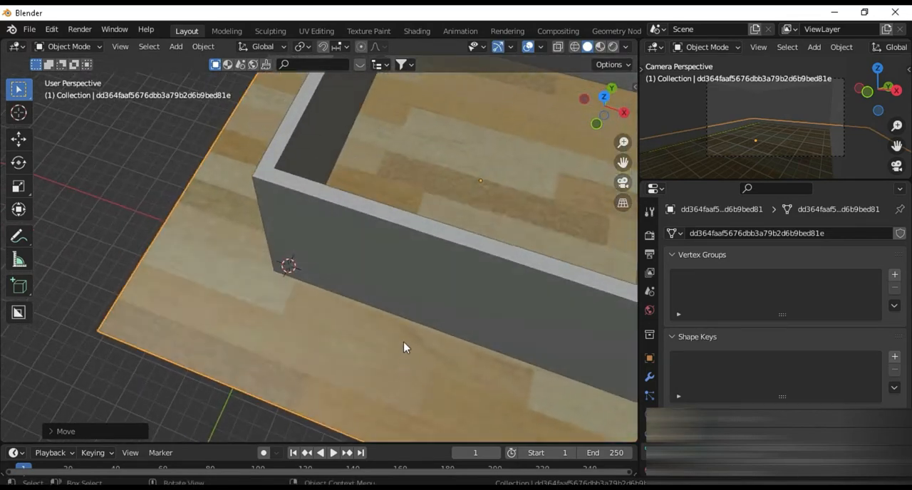
scroll(438, 295, "down", 5)
middle_click_drag(438, 294, 403, 324, "shift")
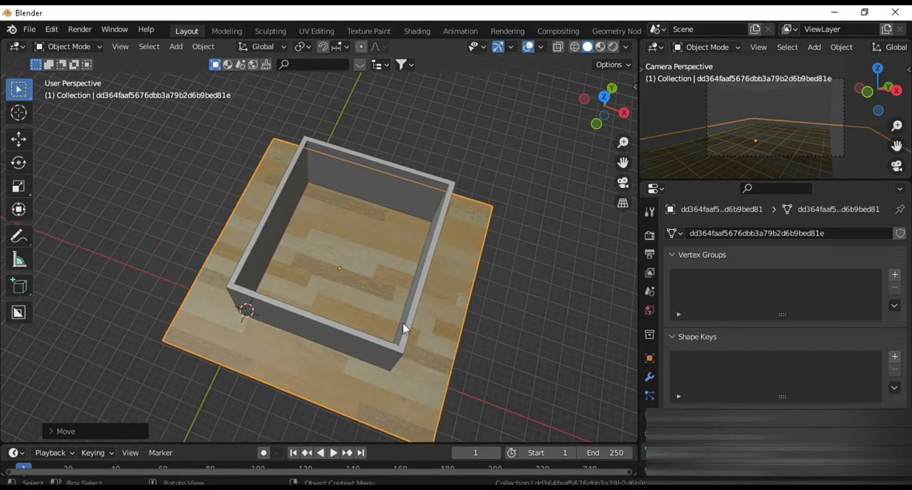
Set the snapping target to Vertex and turn snapping on
left_click(344, 47)
left_click(335, 107)
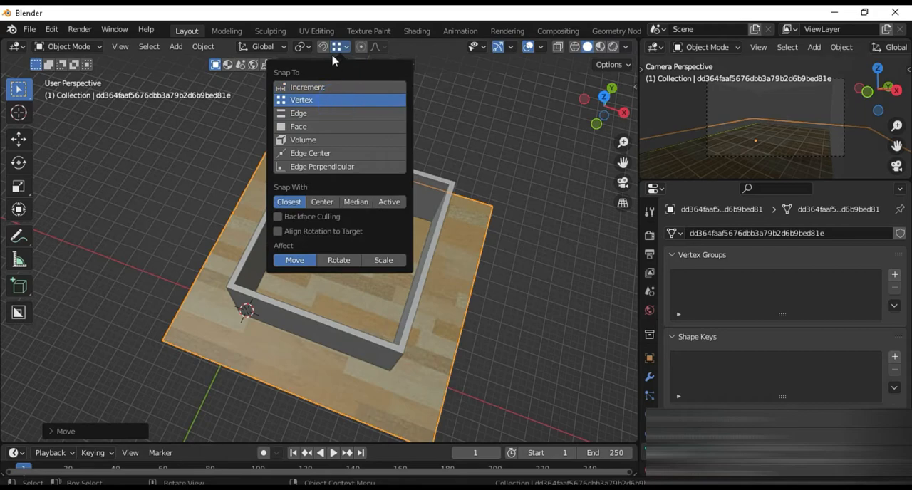
left_click(323, 48)
In Edit Mode with X-ray on, snap the floor plane's corner vertices to the bottom outer corners of the walls
key("KP_7")
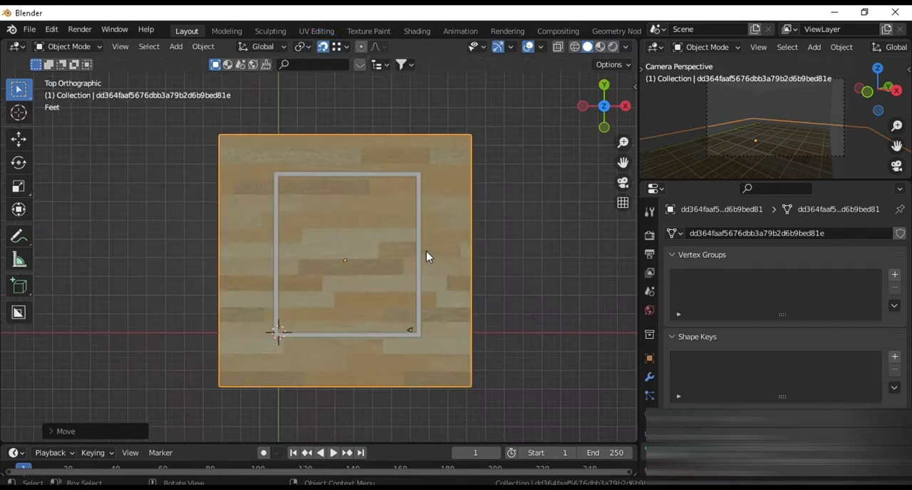
key("Tab")
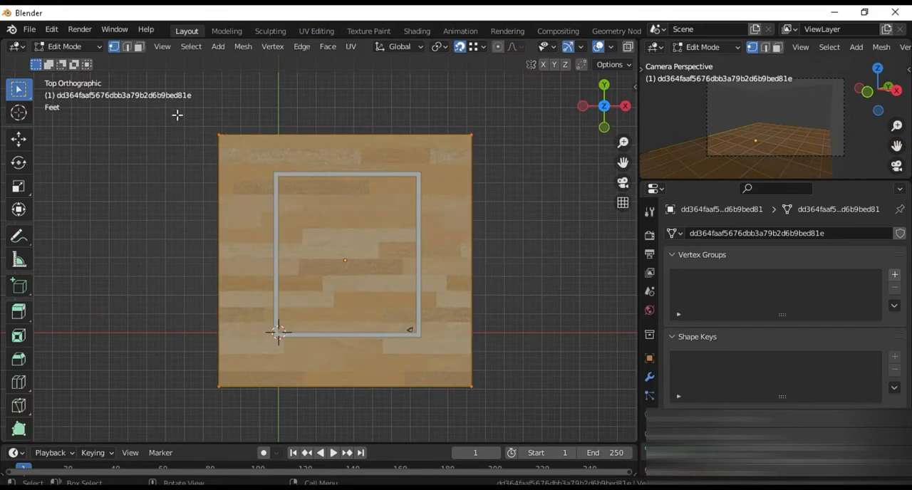
scroll(251, 171, "up", 3)
key("alt+z")
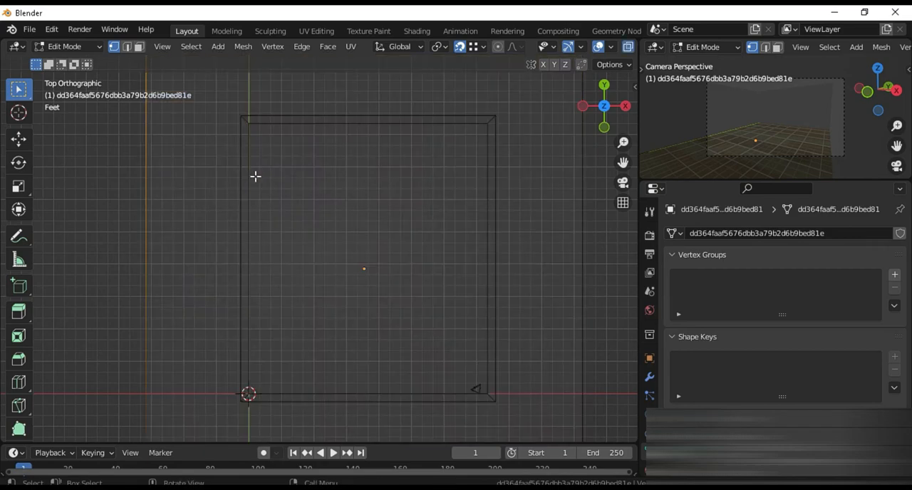
middle_click_drag(254, 187, 214, 291)
key("g")
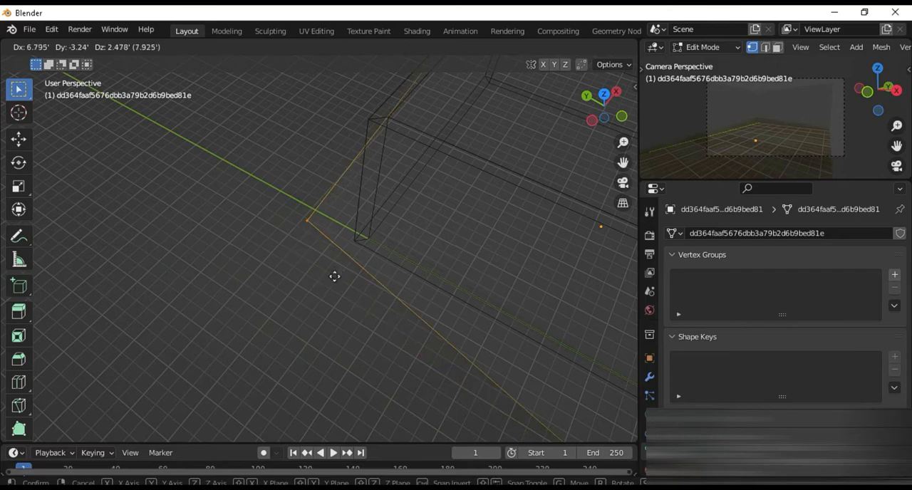
left_click(357, 245)
middle_click_drag(356, 247, 328, 401)
left_click(326, 410)
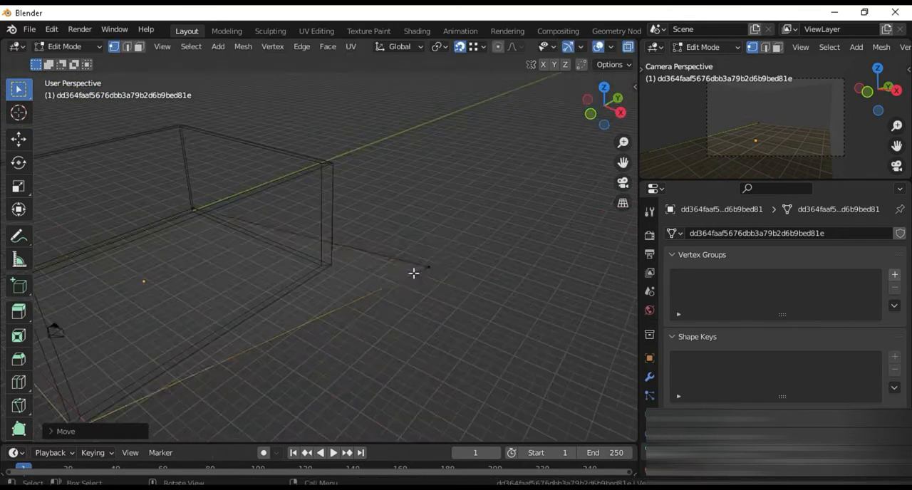
In the Shading workspace, move the floor's image texture node away from the shader and add a Bump node below it
left_click(418, 31)
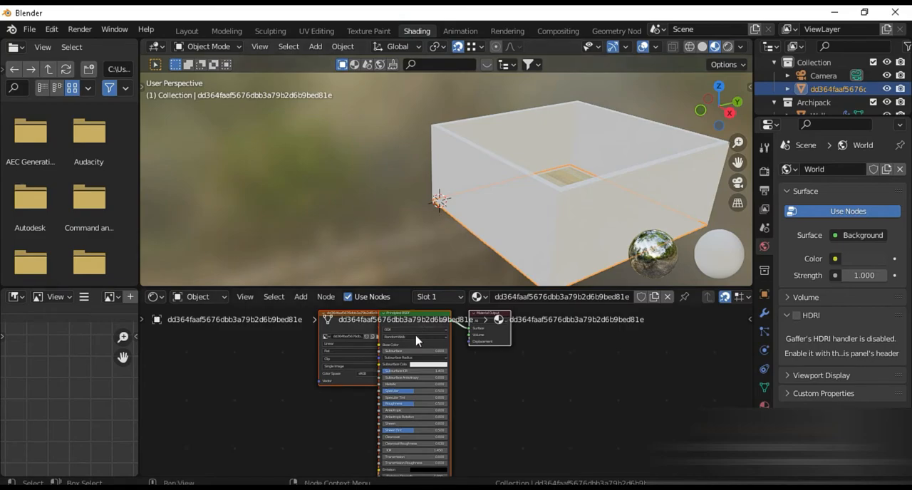
left_click_drag(359, 319, 258, 359)
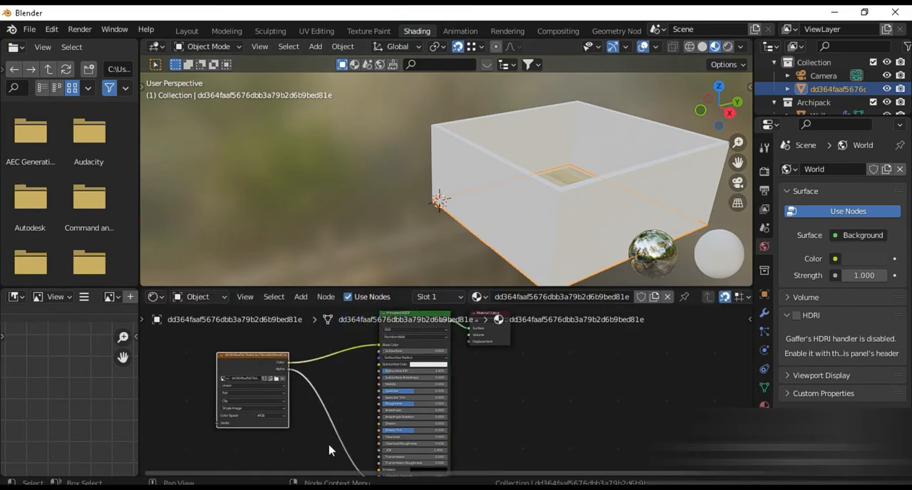
key("shift+a")
left_click(270, 334)
type("bump")
key("Return")
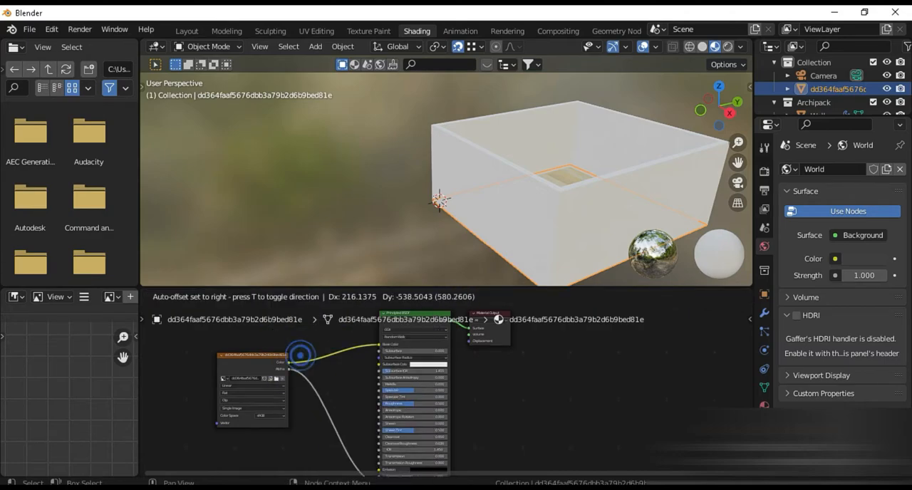
left_click(293, 394)
Add a ColorRamp node to the floor material beside the Principled BSDF node
key("shift+a")
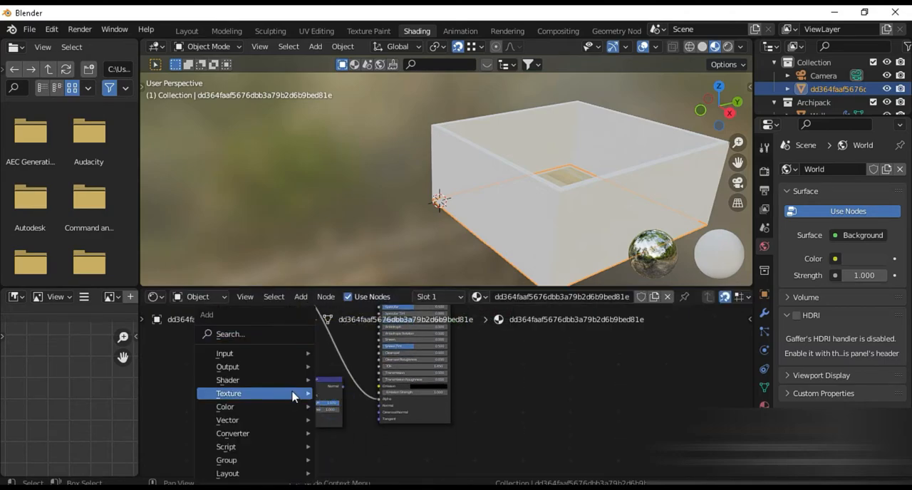
left_click(227, 332)
type("color")
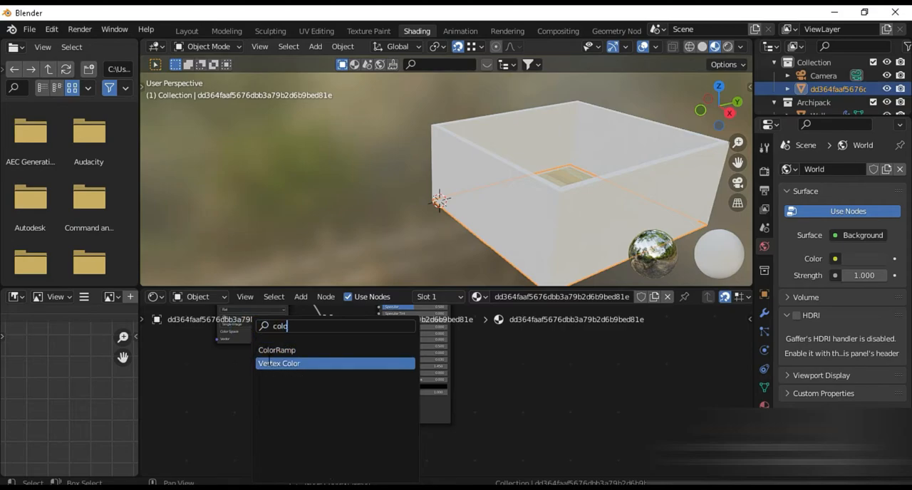
key("Return")
left_click_drag(358, 378, 500, 396)
scroll(392, 363, "up", 2)
scroll(449, 384, "up", 2)
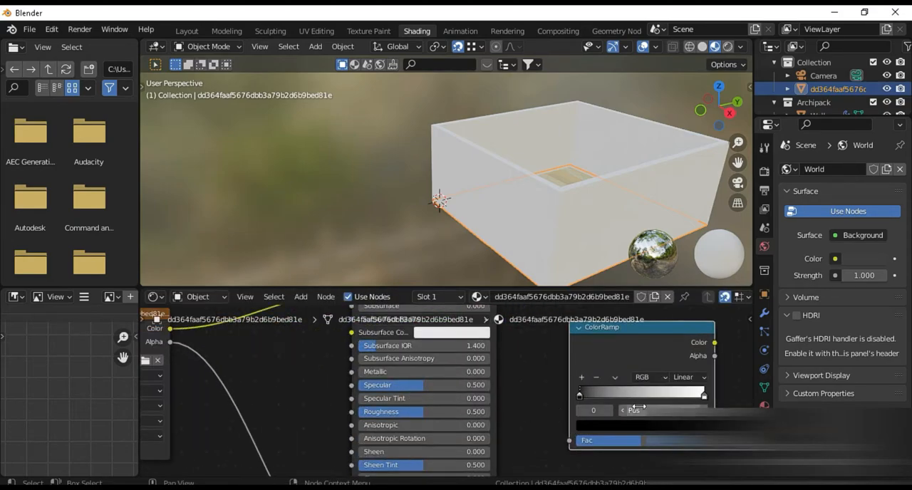
Connect the ColorRamp's Color to the Principled BSDF Roughness and the image texture's Color to the ColorRamp's Fac
left_click_drag(714, 349, 354, 411)
scroll(354, 412, "down", 2)
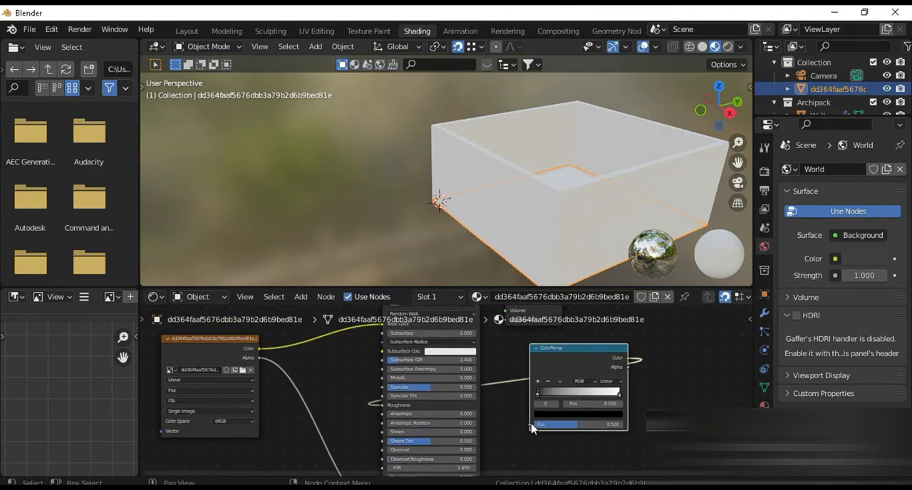
left_click_drag(531, 430, 263, 356)
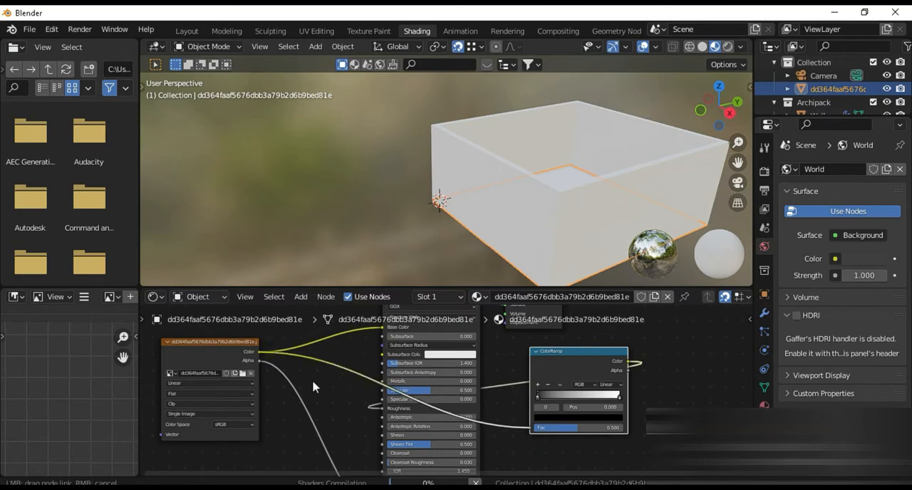
left_click_drag(325, 410, 332, 410)
scroll(338, 410, "down", 1)
scroll(309, 394, "up", 2)
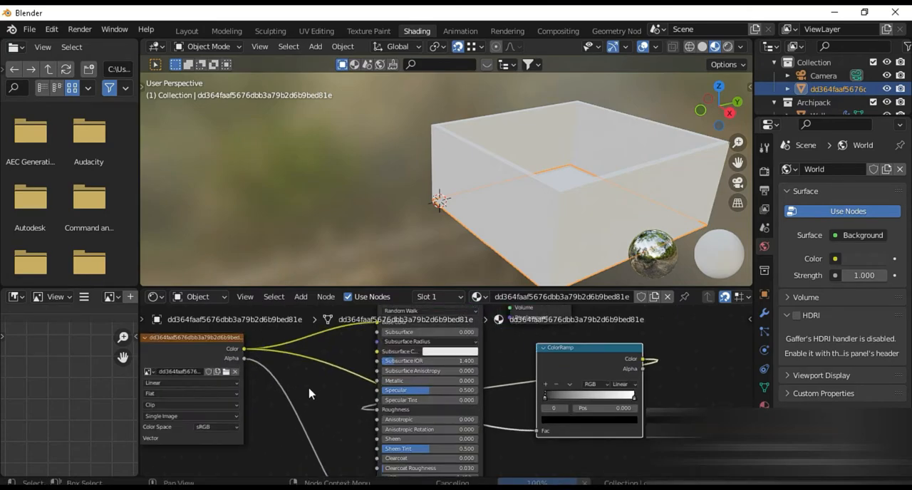
Connect the image texture's Color to the Bump node's Height and the Bump Normal to the Principled BSDF Normal
left_click_drag(244, 354, 329, 432)
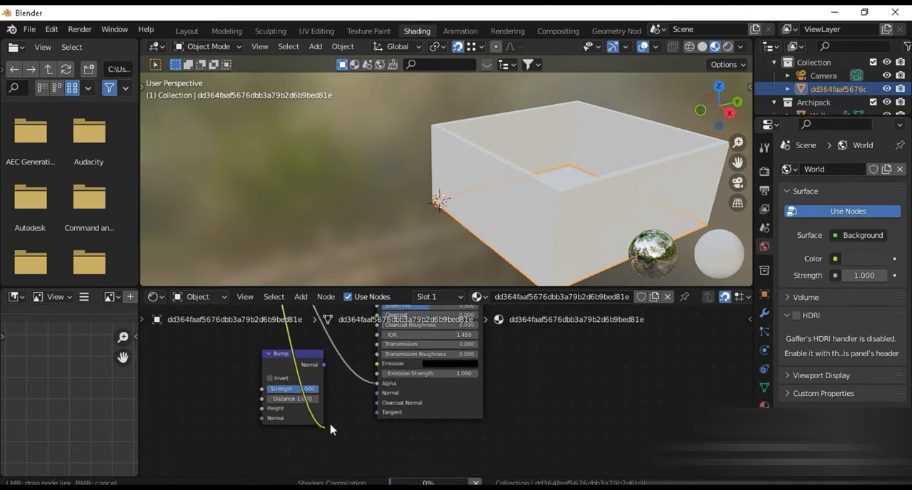
left_click_drag(370, 397, 379, 402)
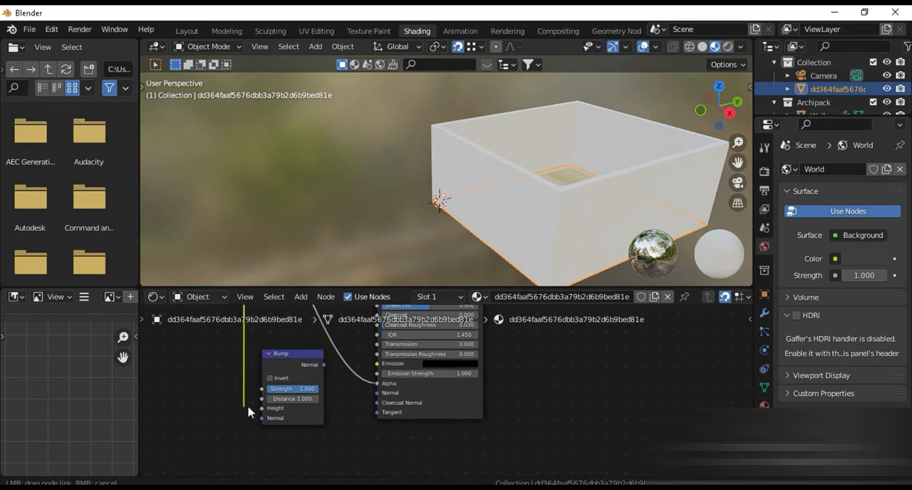
left_click_drag(323, 366, 381, 396)
scroll(375, 420, "down", 3)
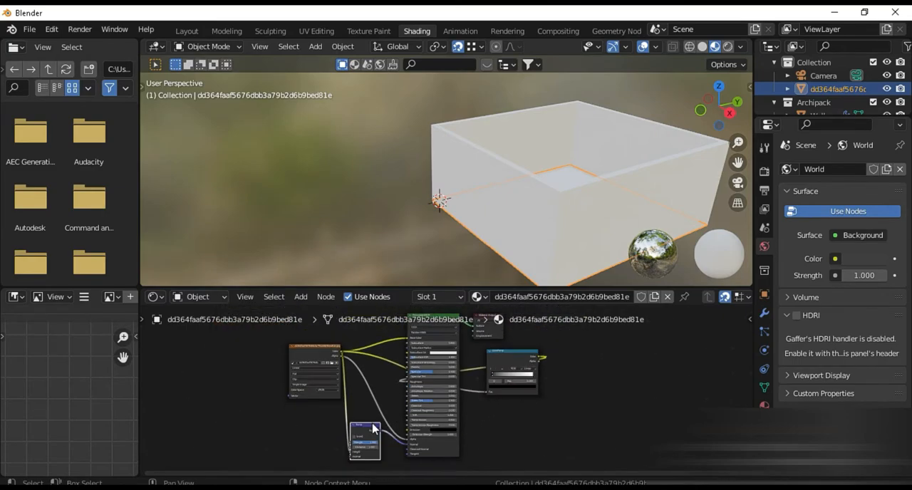
Rearrange the image texture and ColorRamp nodes ahead of the Principled BSDF and check the floor's bump relief up close
left_click_drag(316, 354, 174, 355)
left_click_drag(516, 355, 385, 338)
middle_click_drag(560, 204, 603, 126)
scroll(604, 179, "up", 5)
middle_click_drag(603, 236, 281, 175, "shift")
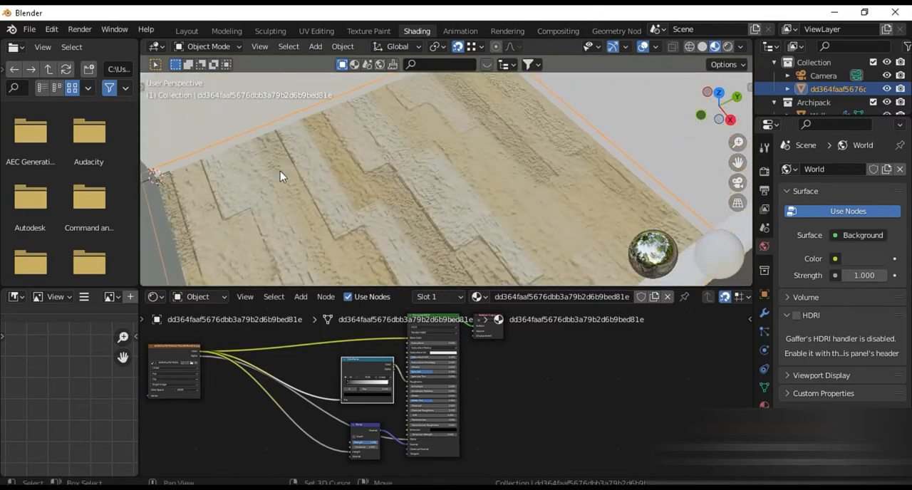
scroll(391, 214, "up", 7)
scroll(403, 219, "down", 3)
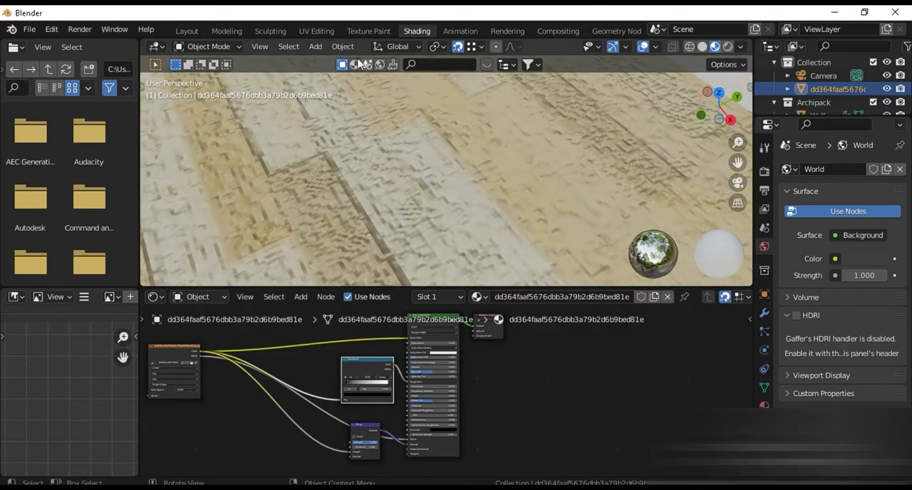
Switch to the UV Editing workspace for the floor plane
left_click(315, 31)
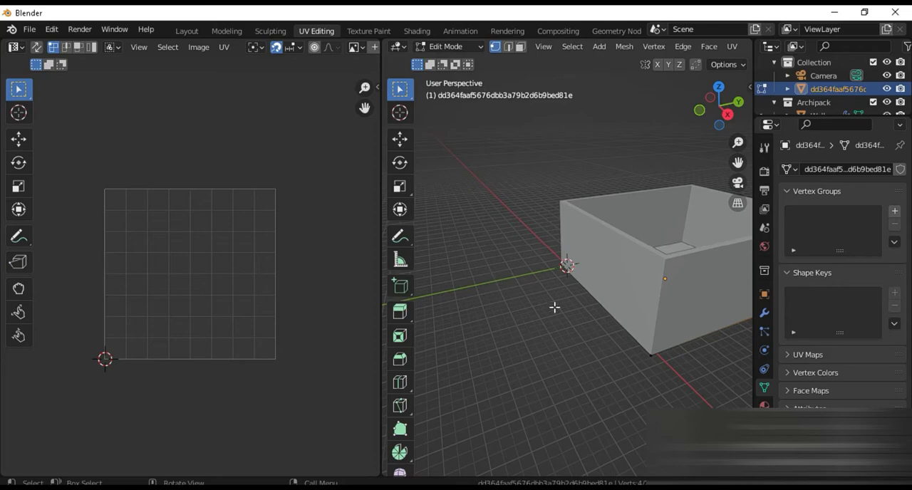
Display the room in material preview shading and frame the floor from above
scroll(556, 309, "down", 4)
middle_click_drag(566, 323, 599, 375)
middle_click_drag(598, 375, 535, 377, "shift")
scroll(538, 375, "up", 4)
mouse_move(641, 353)
middle_mouse_down("shift")
mouse_move(496, 359)
mouse_move(625, 357)
middle_mouse_up("shift")
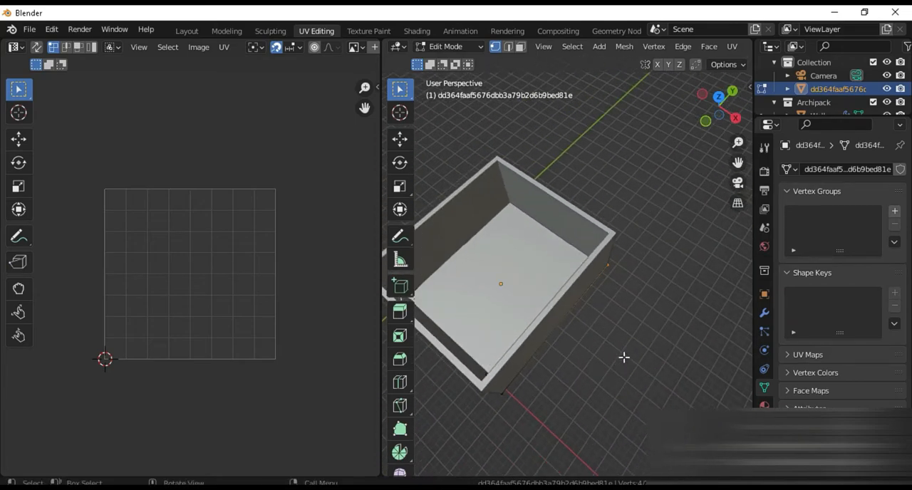
key("z")
left_click(621, 365)
scroll(583, 315, "up", 5)
scroll(583, 315, "up", 2)
middle_click_drag(583, 315, 741, 308, "shift")
scroll(494, 331, "down", 3)
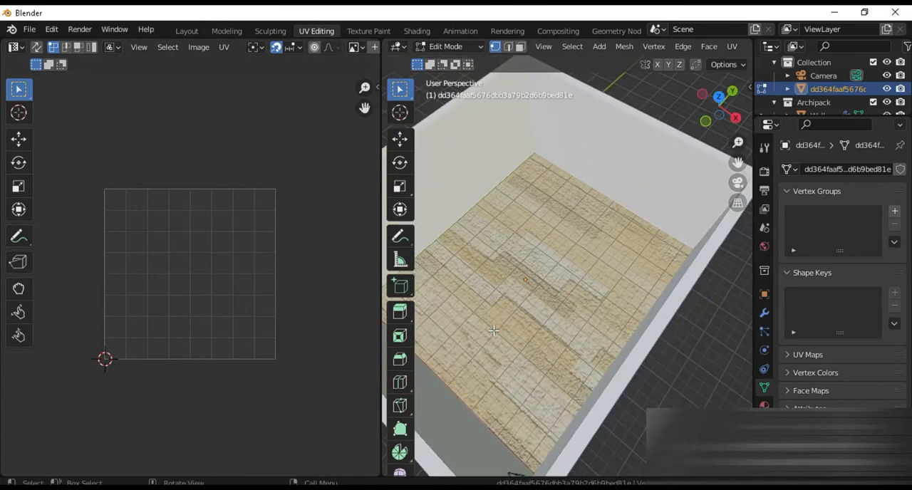
Select the floor's whole UV face and scale it up well beyond the texture image's bounds
key("a")
key("s")
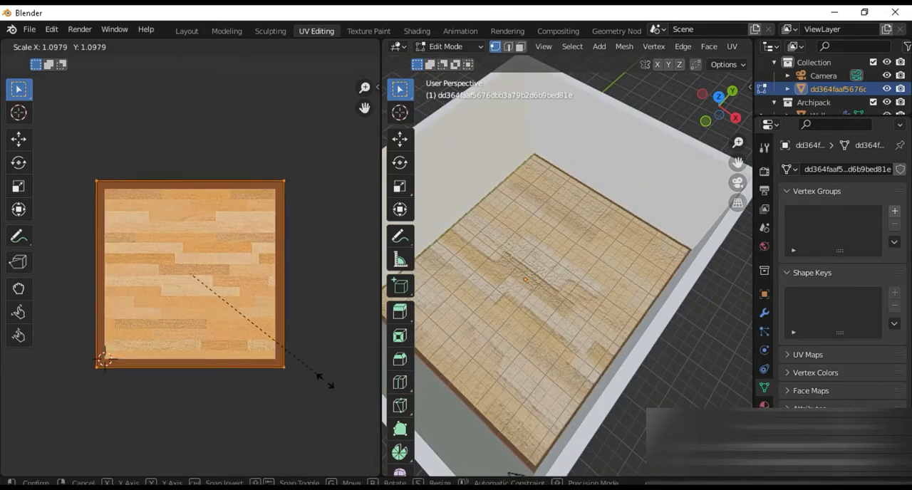
left_click(362, 413)
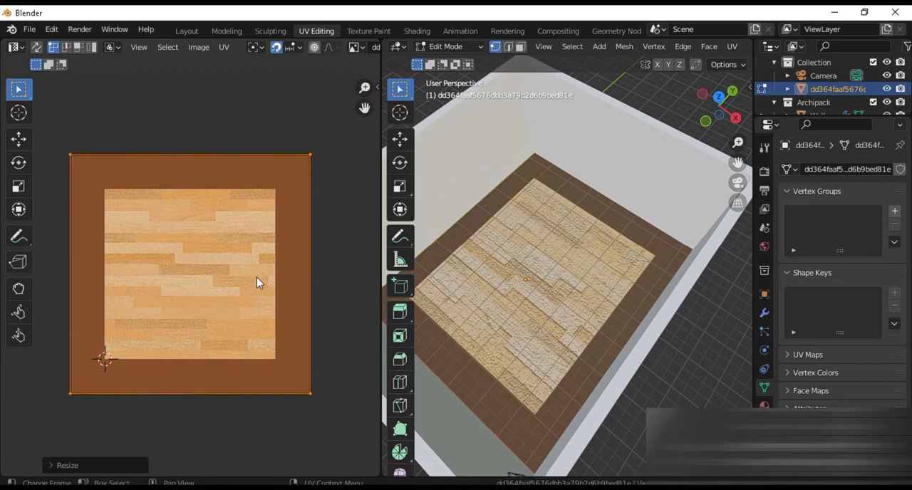
key("s")
left_click(305, 346)
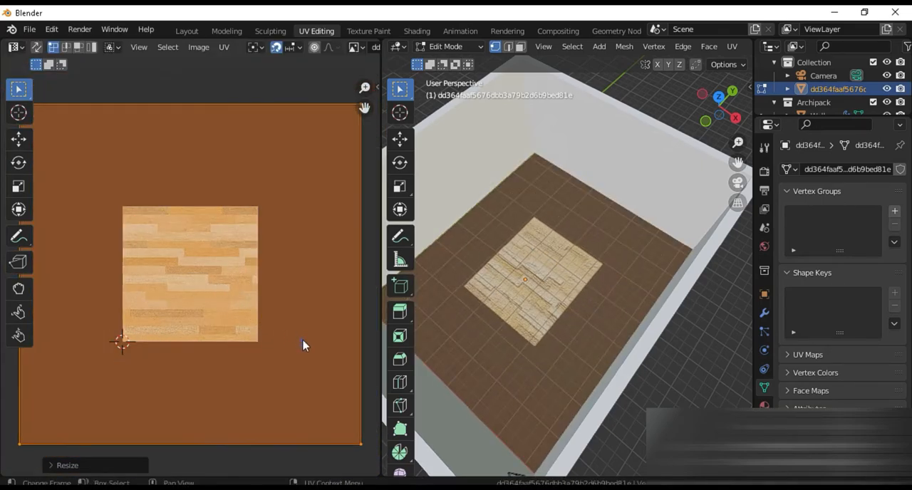
In the Shading workspace, change the floor's image texture extension from Clip to Repeat
left_click(416, 31)
middle_click_drag(271, 359, 474, 358)
scroll(475, 419, "up", 9)
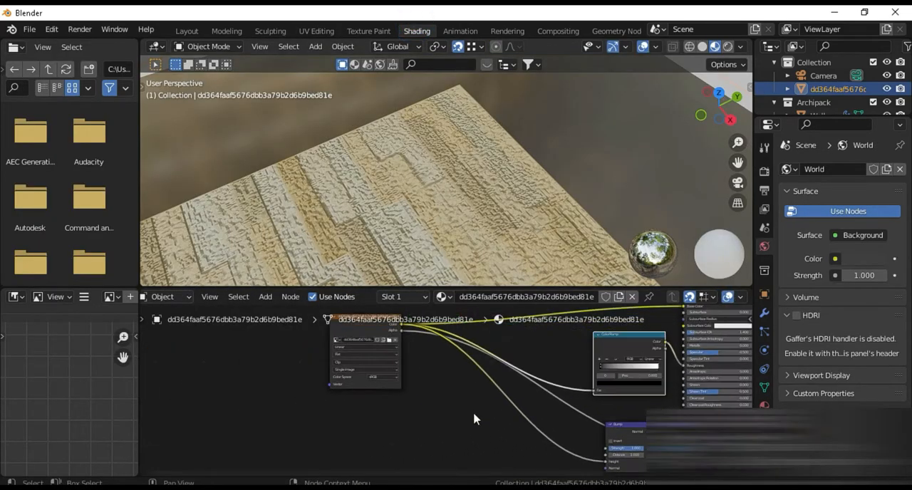
middle_click_drag(404, 383, 463, 421)
scroll(463, 421, "up", 4)
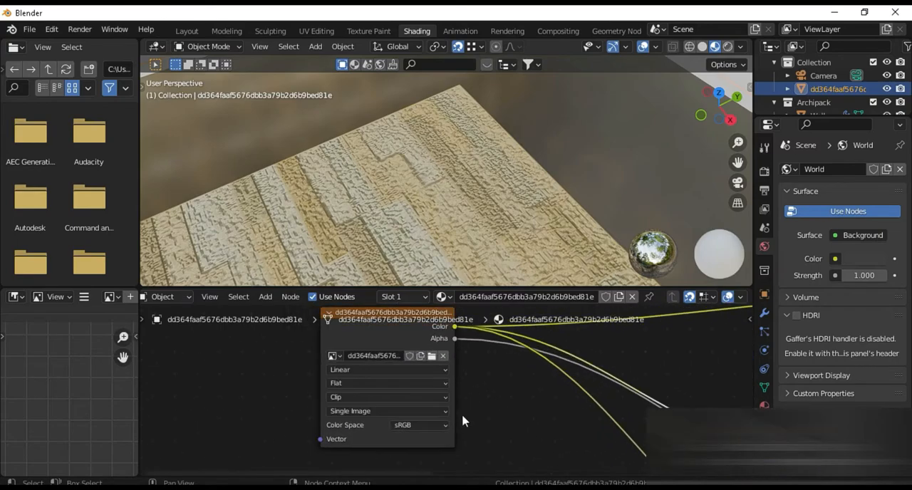
left_click(356, 395)
left_click(357, 409)
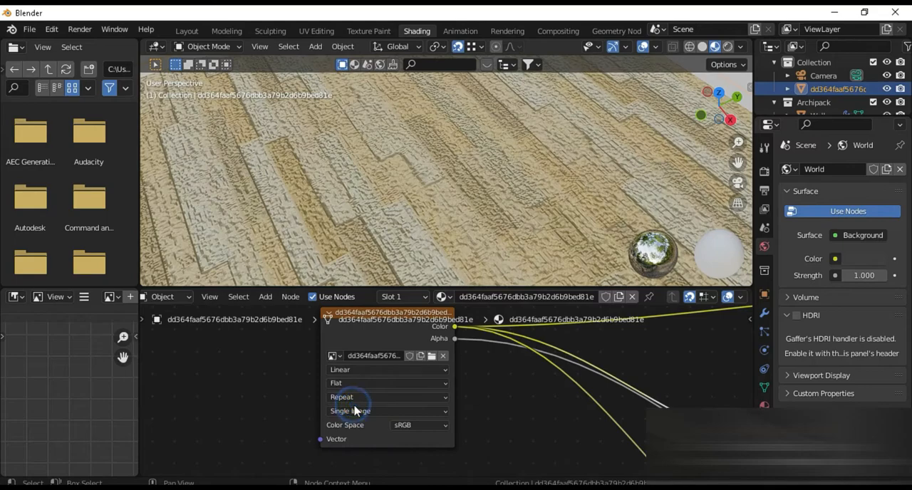
scroll(352, 212, "down", 3)
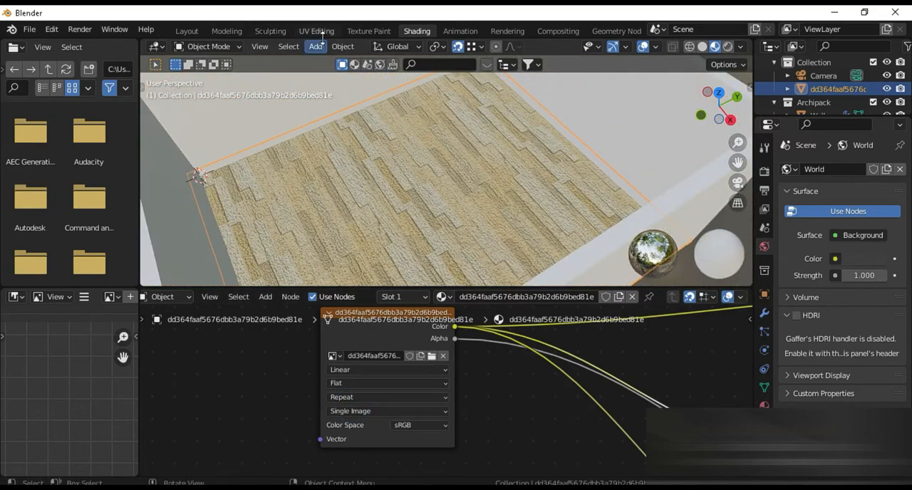
Back in UV Editing, scale the floor's UVs up by about 1.4 and rotate them 90°
left_click(318, 31)
key("s")
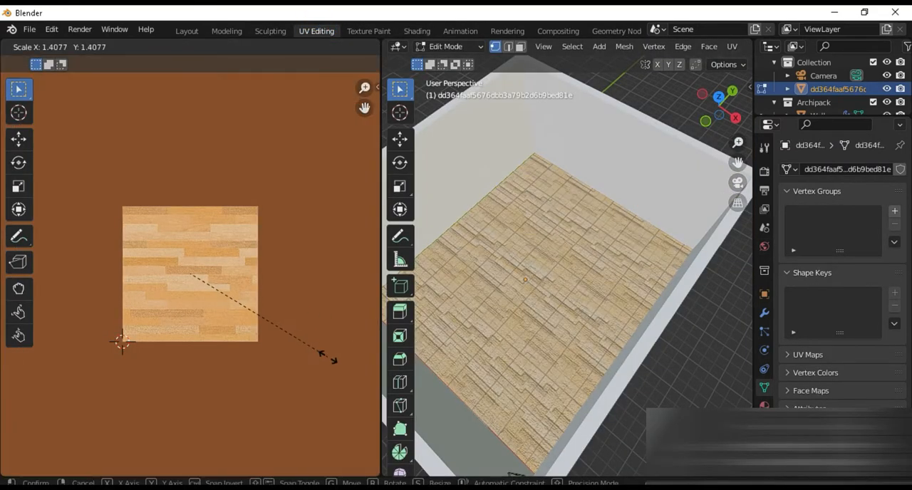
left_click(322, 357)
type("r90")
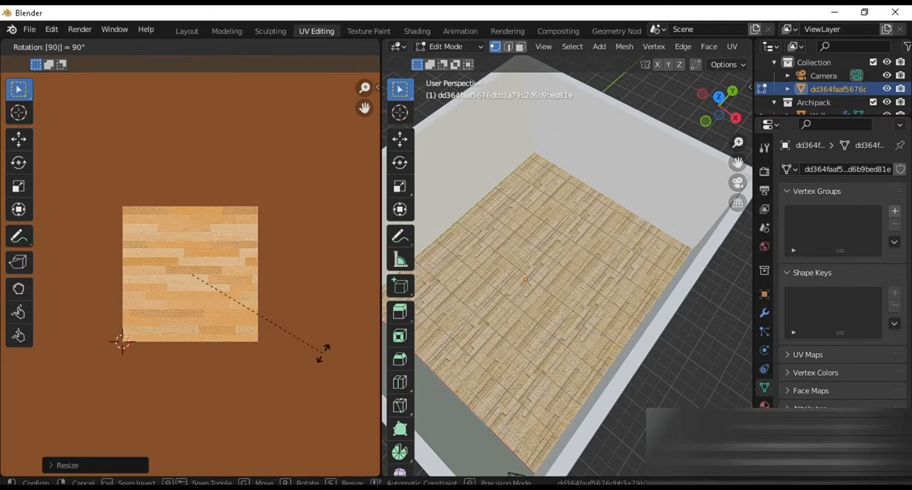
key("Return")
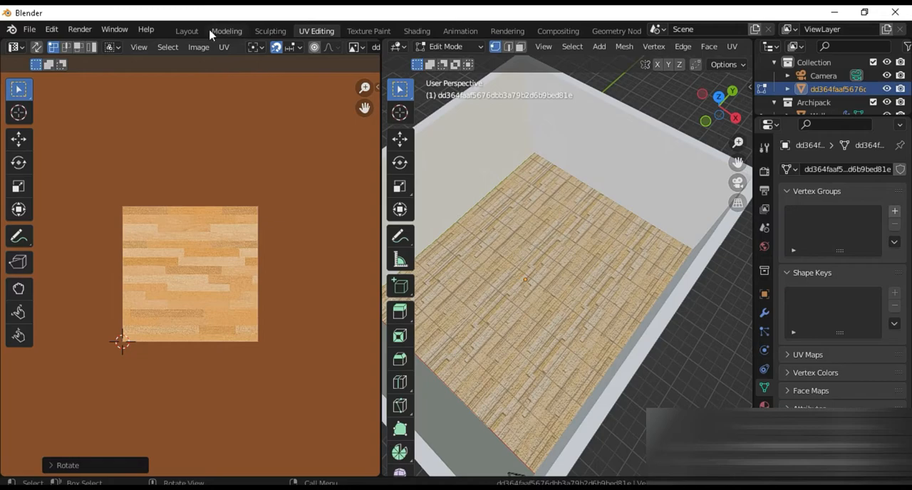
Return to the Layout workspace and set the World background colour to an Environment Texture
left_click(188, 30)
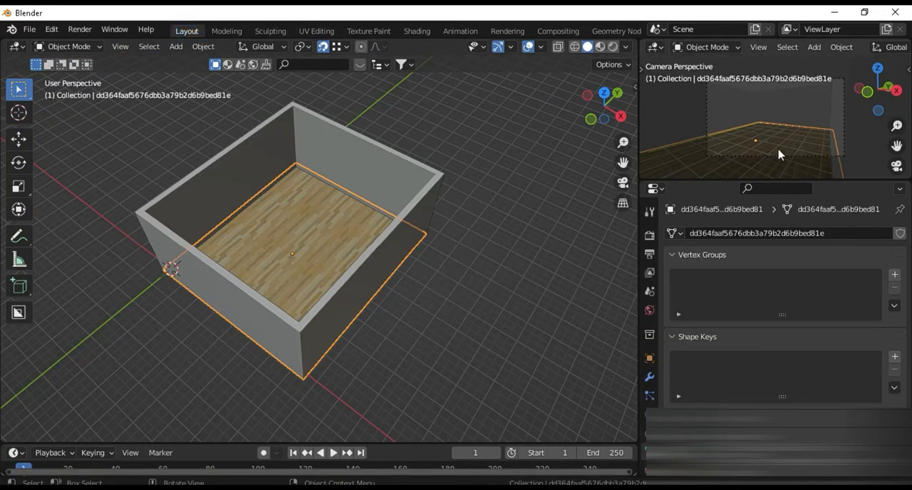
left_click(649, 309)
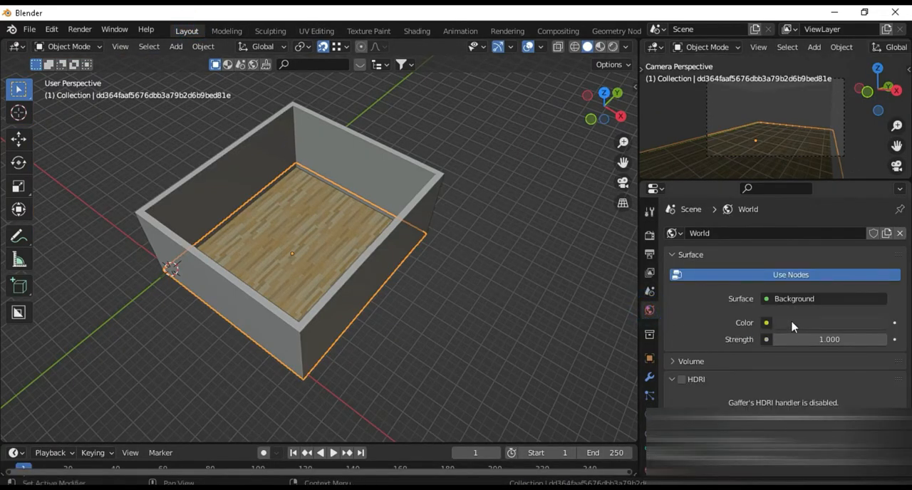
left_click(768, 323)
left_click(489, 175)
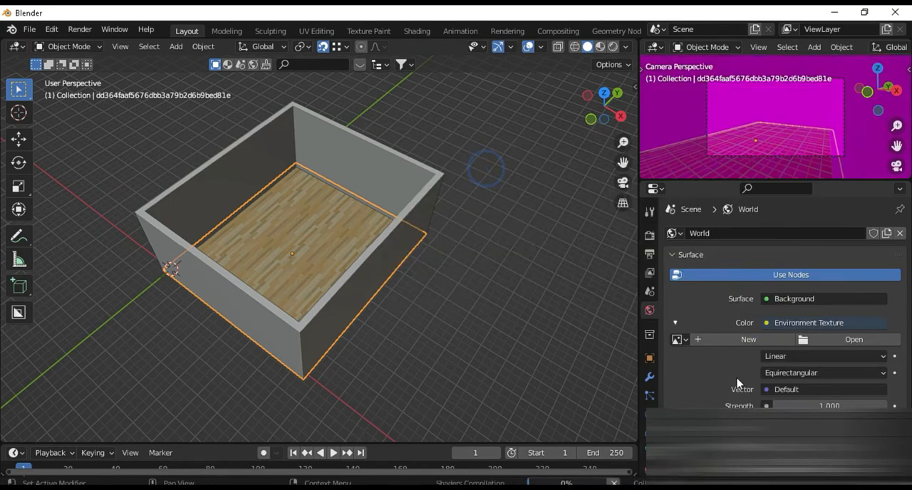
Load sunny_vondelpark_4k.exr from the Desktop's pbr\hdri folder as the environment image
left_click(851, 340)
left_click(121, 183)
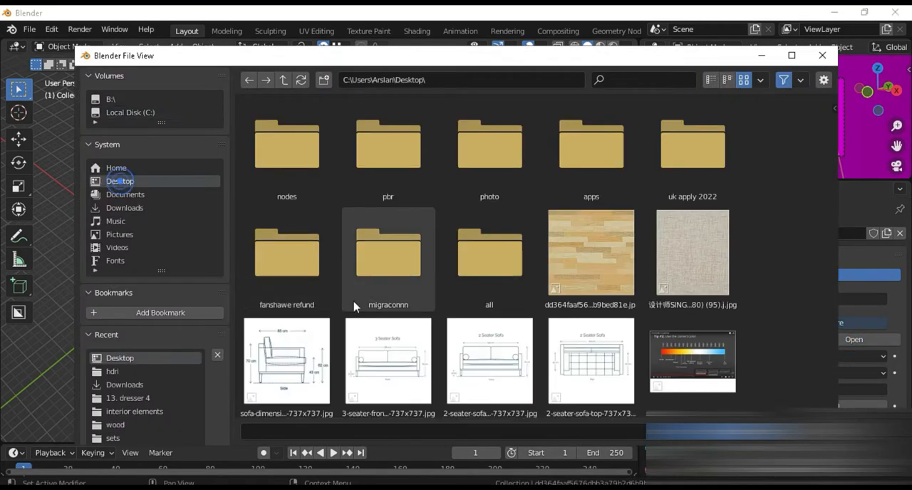
double_click(390, 182)
double_click(269, 127)
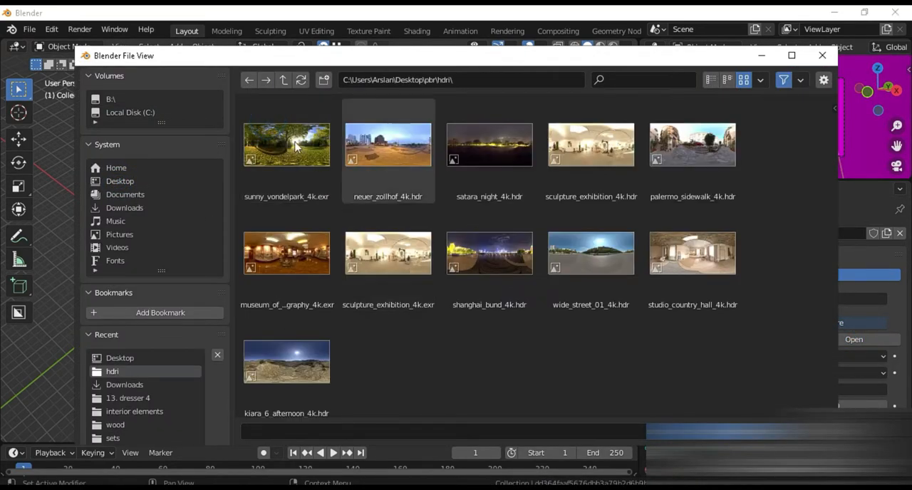
double_click(288, 138)
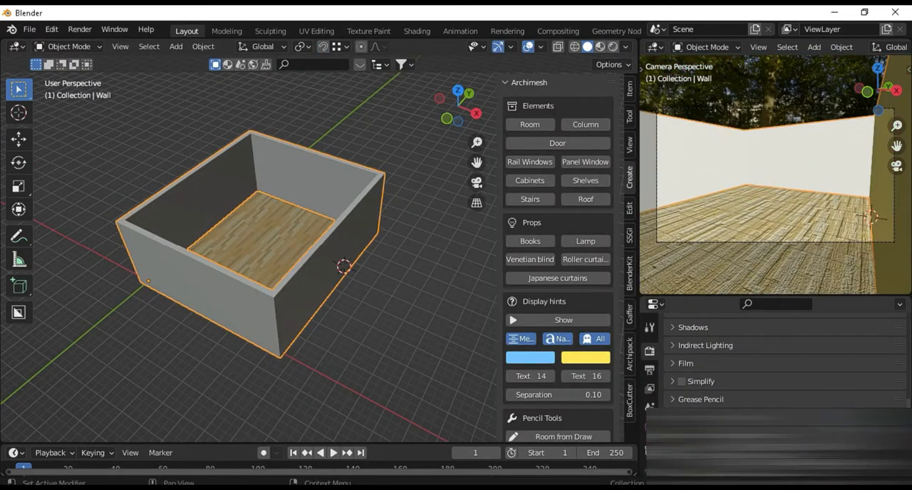
Set the render engine to Cycles and the device to GPU Compute
scroll(702, 396, "down", 4)
scroll(702, 390, "up", 7)
scroll(702, 386, "up", 2)
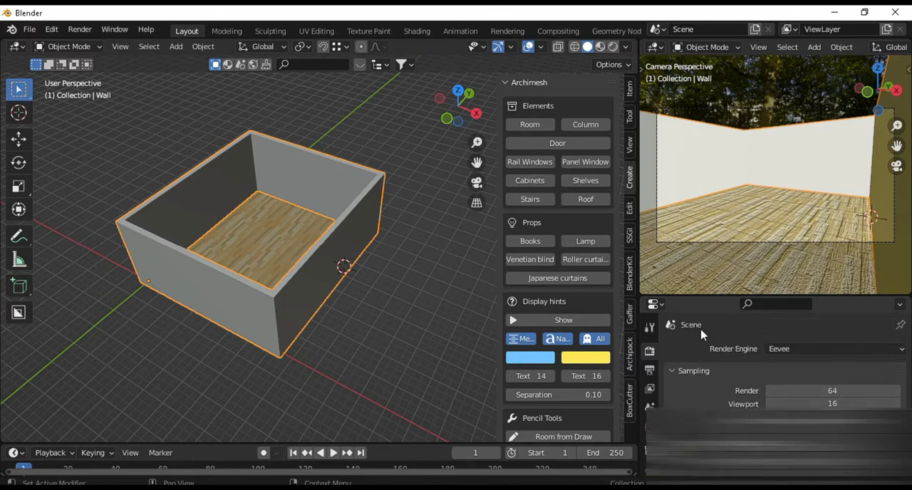
left_click(799, 349)
left_click(795, 398)
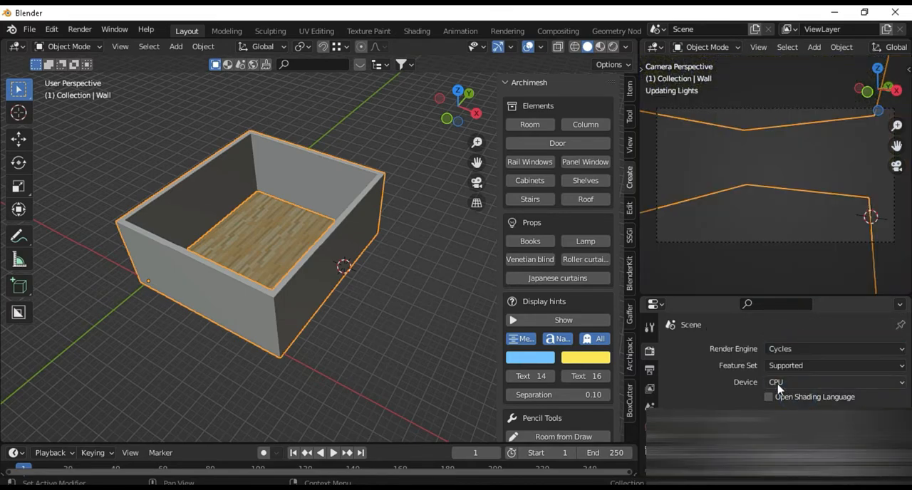
left_click(791, 382)
left_click(789, 411)
Set the viewport sampling's Max Samples to 1
scroll(717, 401, "down", 2)
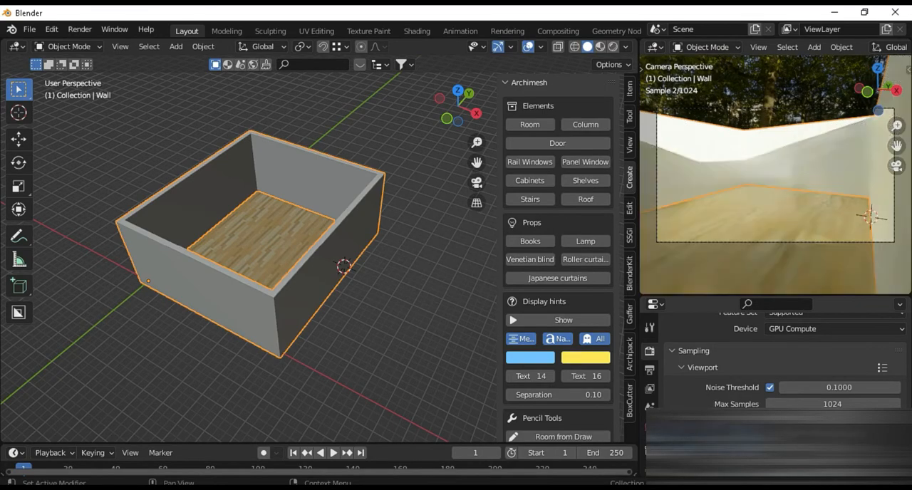
double_click(817, 404)
key("Escape")
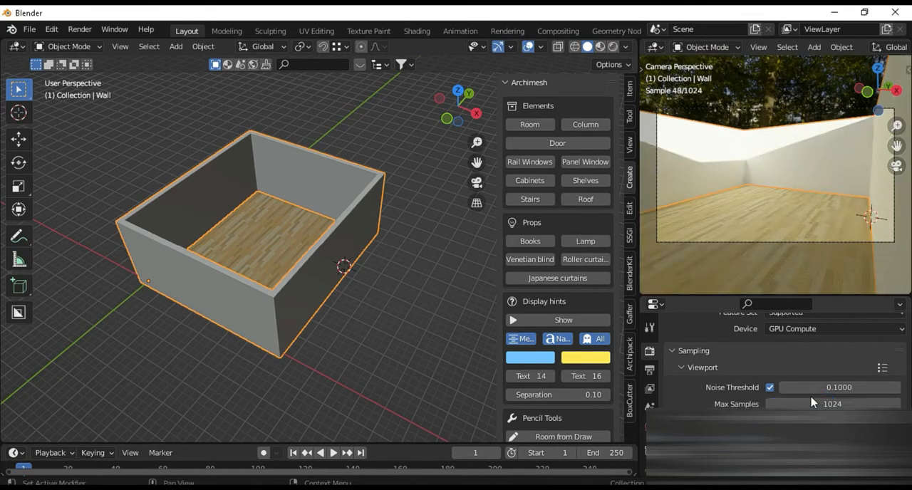
double_click(810, 403)
type("1")
key("Return")
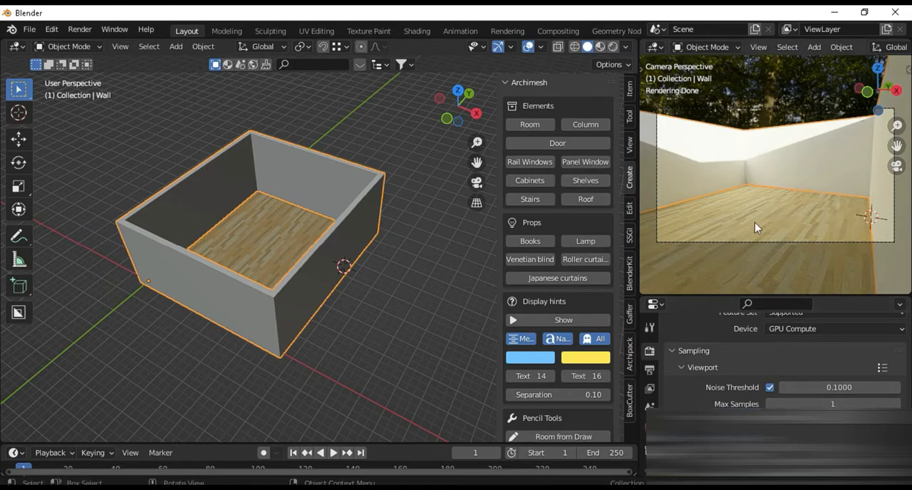
Set the Color Management Look to High Contrast
scroll(720, 378, "down", 15)
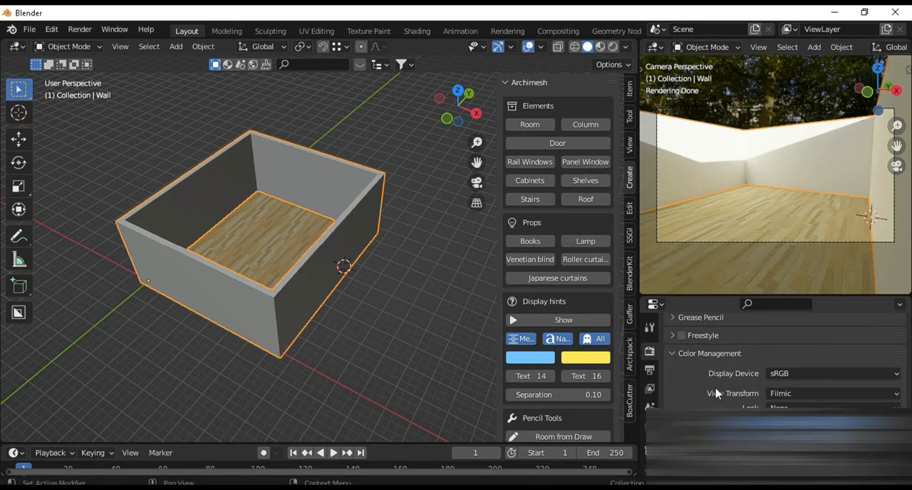
scroll(763, 367, "up", 10)
scroll(741, 371, "down", 5)
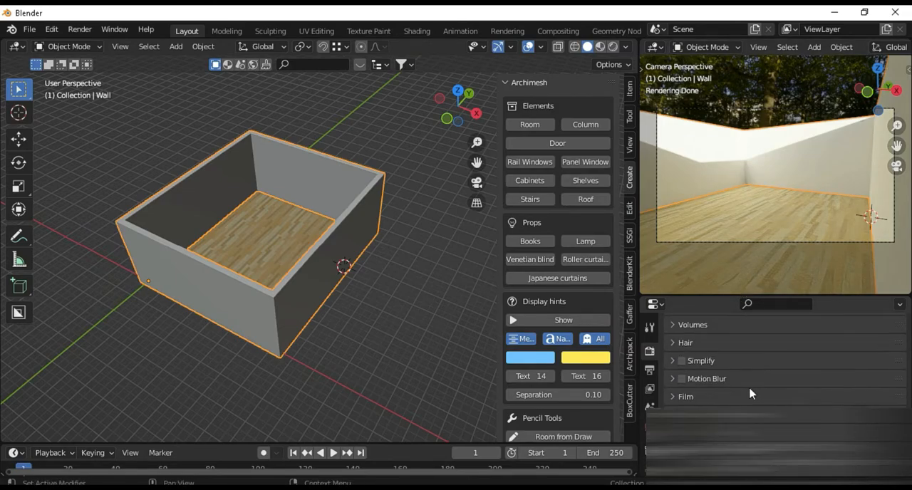
scroll(745, 381, "down", 5)
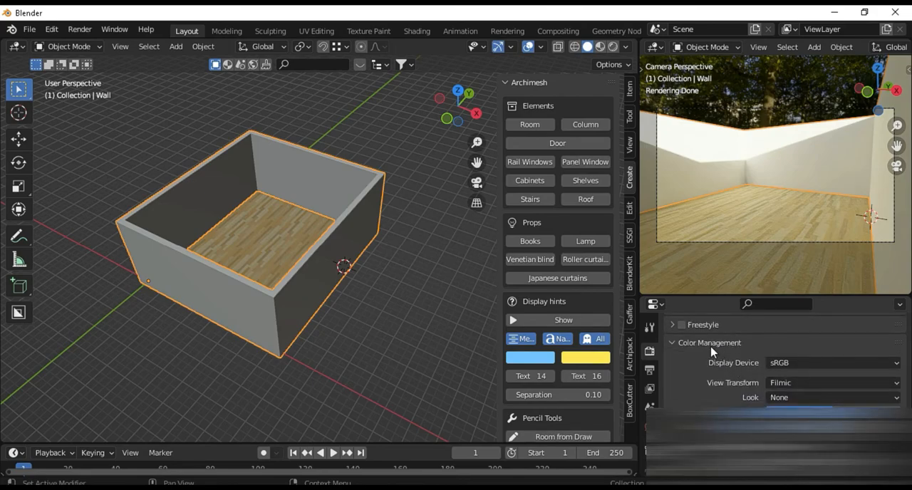
left_click(820, 398)
left_click(804, 355)
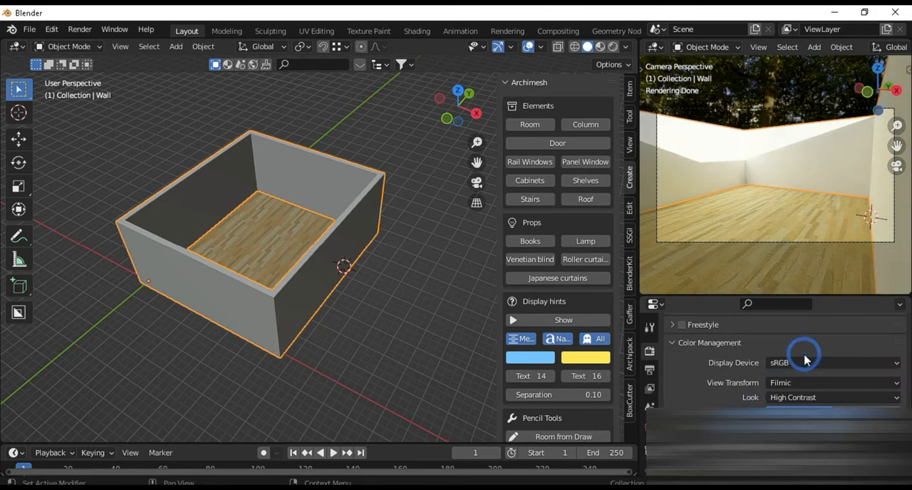
In Edit Mode, add two vertical loop cuts to the wall to mark the window's sides
middle_click_drag(326, 301, 320, 242)
scroll(325, 263, "up", 3)
key("Tab")
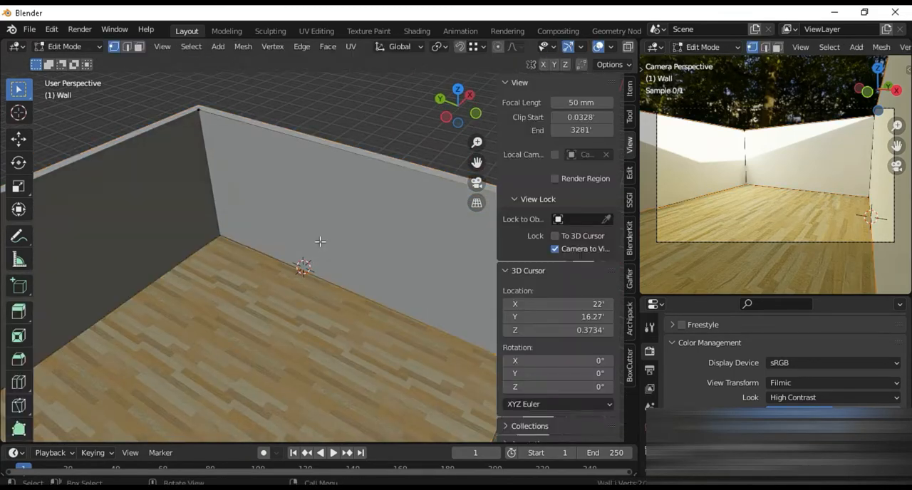
middle_click_drag(390, 297, 359, 322)
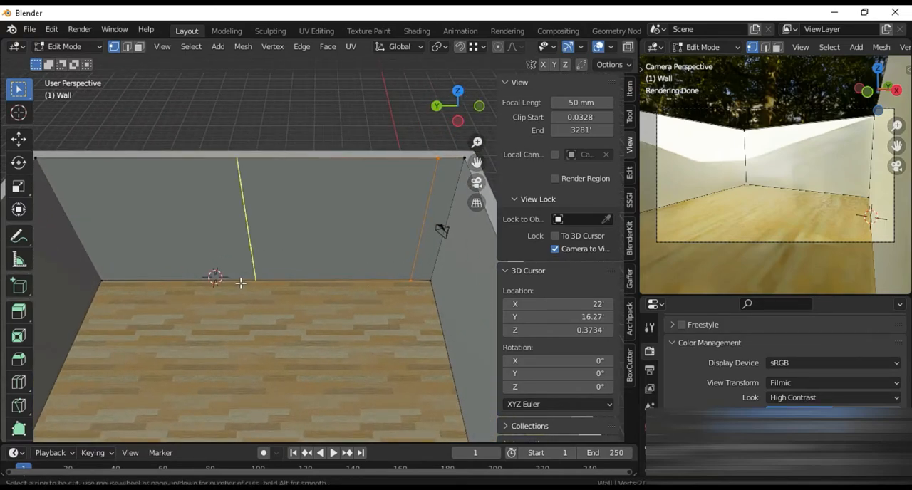
left_click_drag(245, 282, 309, 287)
left_click(298, 290)
Add two horizontal loop cuts around the walls to mark the window's sill and head heights
key("ctrl+r")
left_click(299, 270)
left_click(301, 243)
key("ctrl+r")
left_click(297, 208)
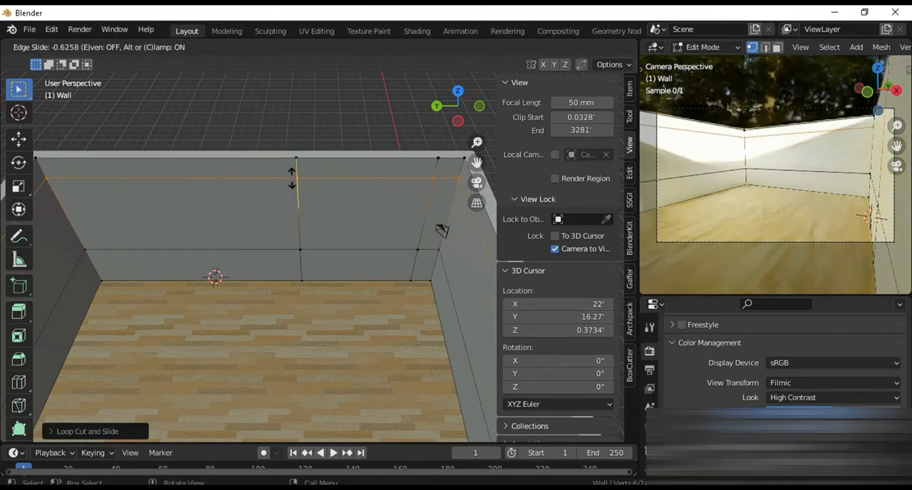
left_click(291, 177)
Open the window through the wall by deleting the face enclosed by the loop cuts, and check it in Object Mode
left_click(323, 199)
key("3")
left_click(322, 200)
key("x")
left_click(321, 202)
middle_click_drag(321, 200, 265, 309)
key("Tab")
key("Tab")
middle_click_drag(335, 336, 295, 231)
Add two vertical loop cuts beside the window, one near the wall's far corner and one near the window's edge
key("Tab")
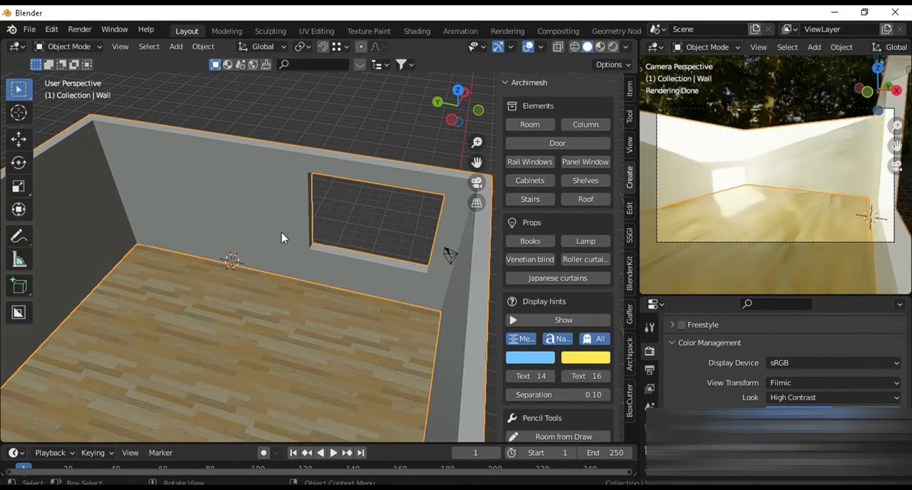
key("Tab")
key("ctrl+r")
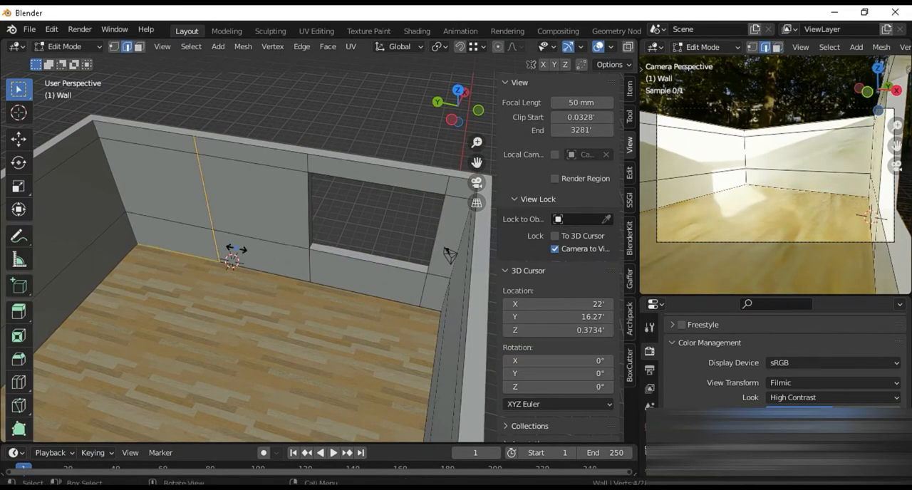
left_click(211, 235)
left_click(164, 249)
key("ctrl+r")
left_click(191, 254)
left_click(254, 267)
Slide the lower horizontal edge between the two new loop cuts down to just above the floor
left_click(234, 238)
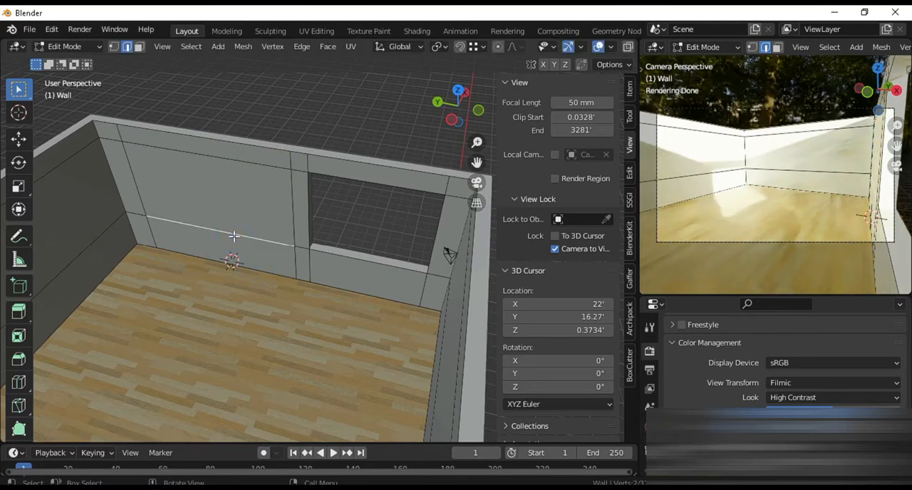
key("g")
key("g")
left_click(234, 279)
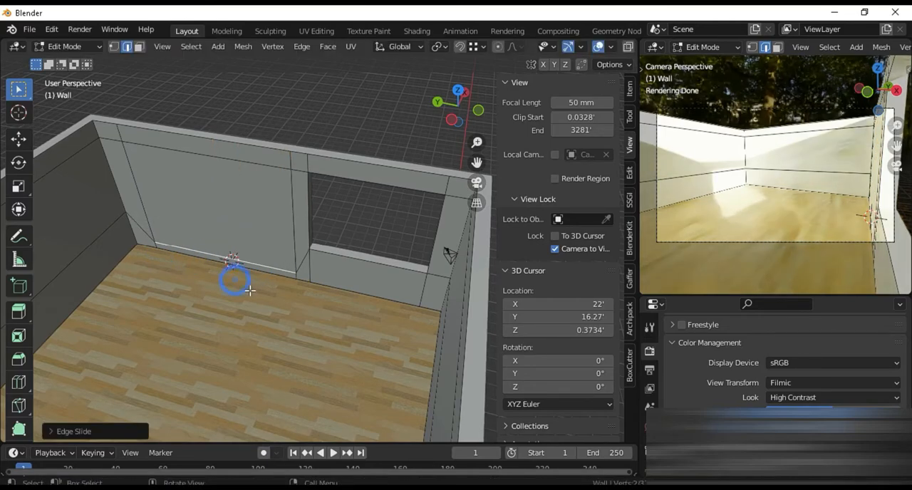
scroll(249, 290, "up", 2)
middle_click_drag(259, 291, 259, 287)
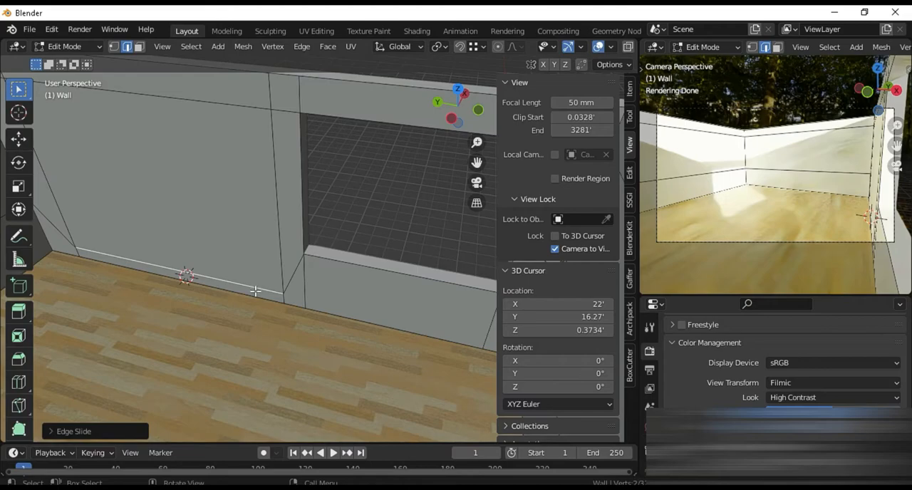
Slide the edge just above the floor slightly lower and the edge above the door-sized area upward to enlarge it
key("g")
key("g")
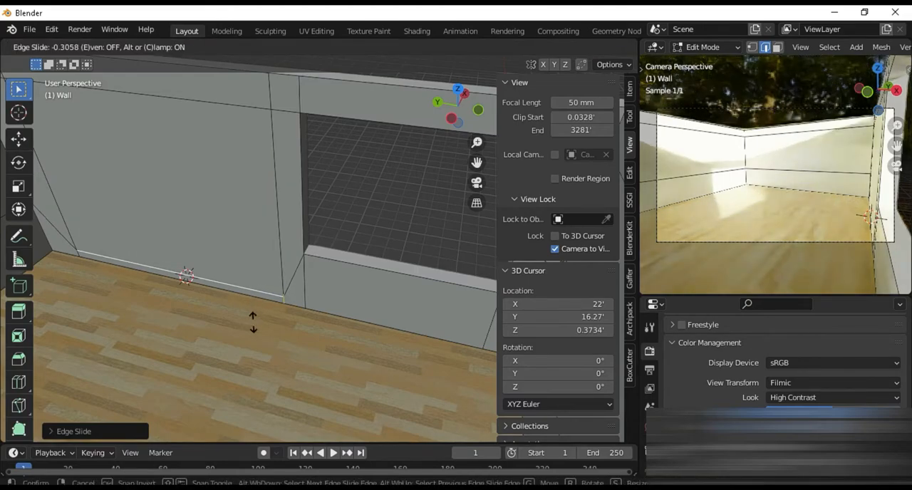
left_click(252, 325)
left_click(240, 106)
key("g")
key("g")
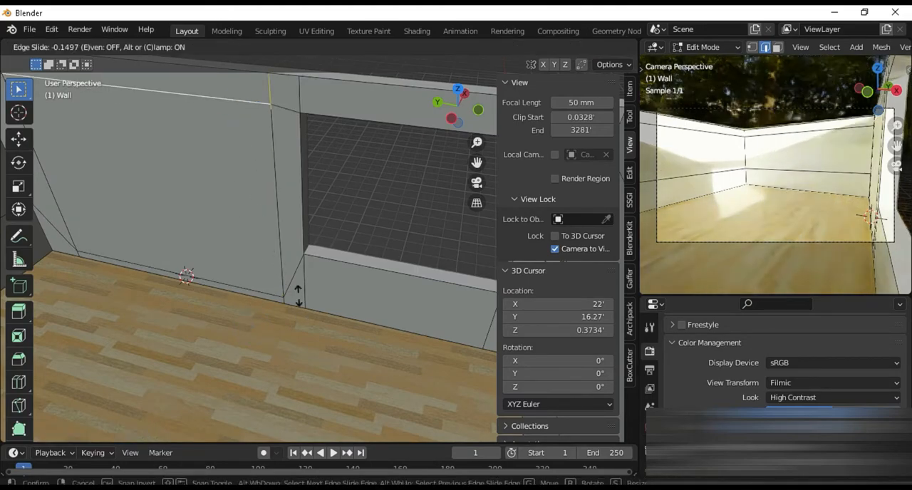
left_click(297, 259)
Open the wall beside the window by deleting the enlarged door-sized face, and check the opening in Object Mode
scroll(293, 266, "down", 5)
middle_click_drag(292, 267, 183, 321, "shift")
key("3")
left_click(359, 299)
key("x")
left_click(358, 299)
scroll(183, 321, "down", 5)
key("Tab")
middle_click_drag(238, 330, 209, 378)
scroll(249, 359, "up", 4)
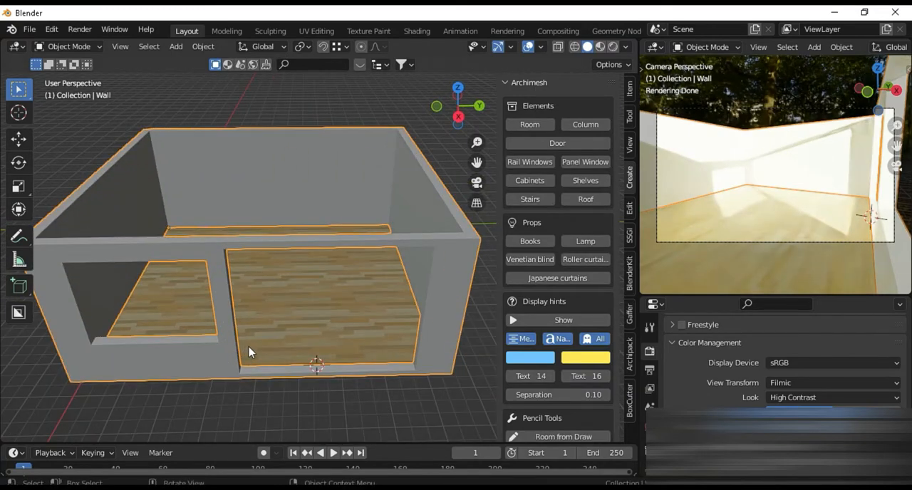
scroll(246, 351, "down", 3)
middle_click_drag(269, 376, 295, 341)
scroll(235, 379, "up", 4)
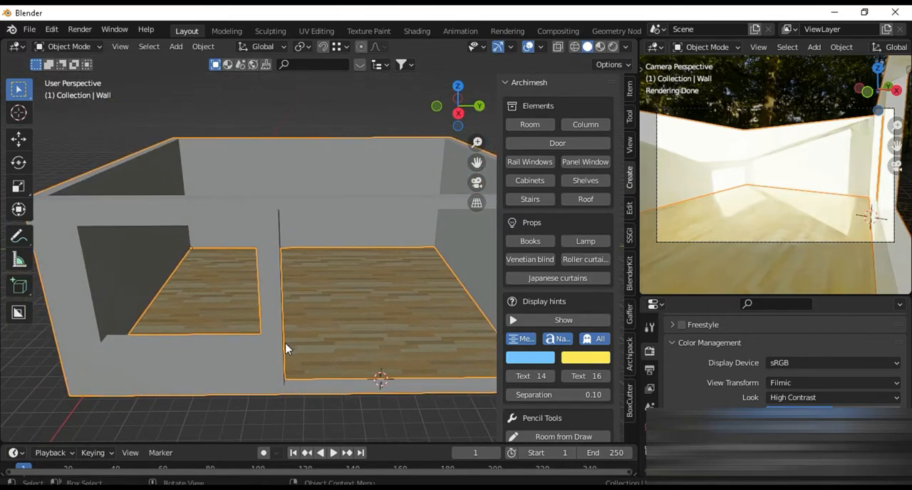
Snap the 3D cursor to the edge along the sill of the smaller window opening, and return to Object Mode
key("Tab")
middle_click_drag(283, 343, 252, 378)
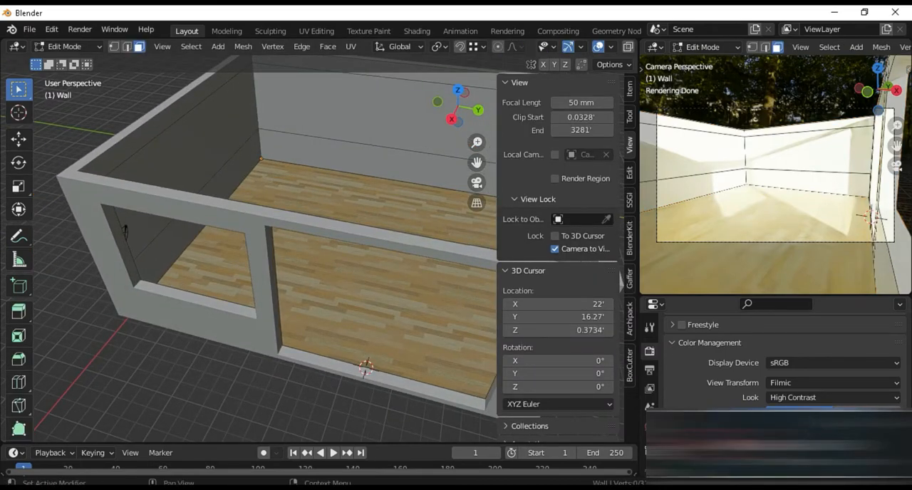
key("Tab")
left_click(267, 230)
left_click(268, 231)
key("Tab")
scroll(277, 311, "up", 3)
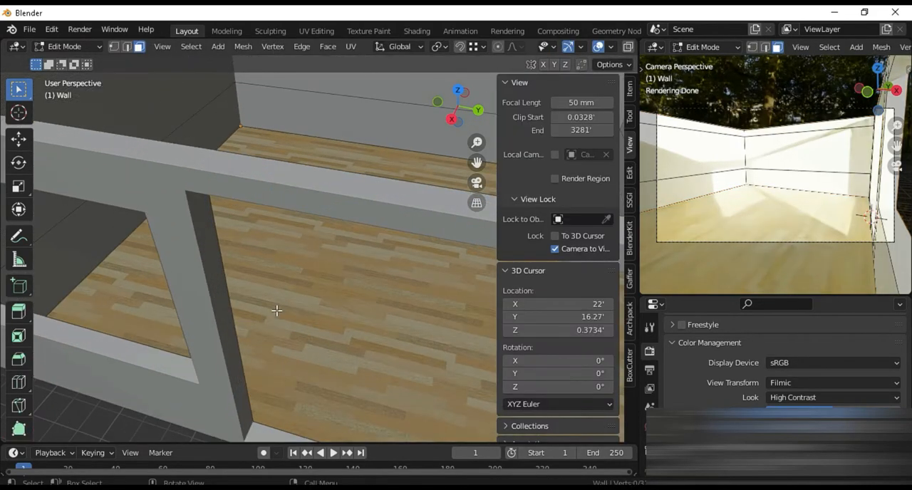
middle_click_drag(277, 311, 460, 283)
key("2")
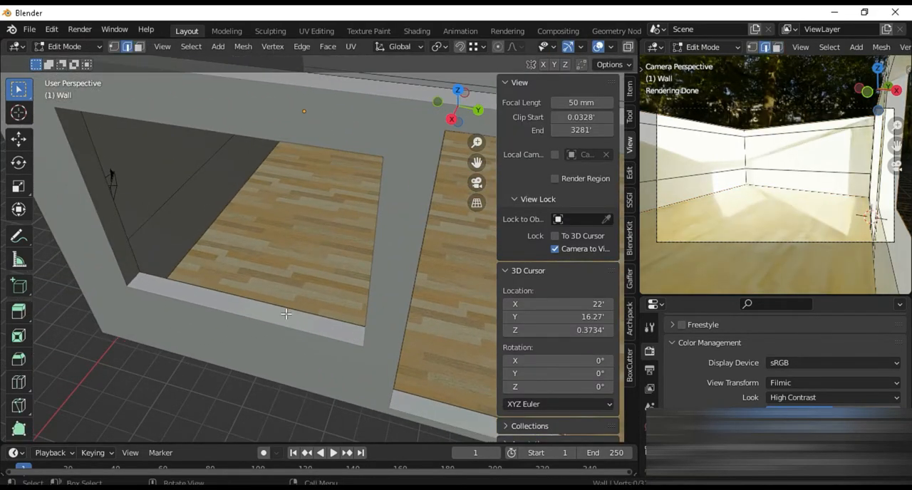
key("shift+s")
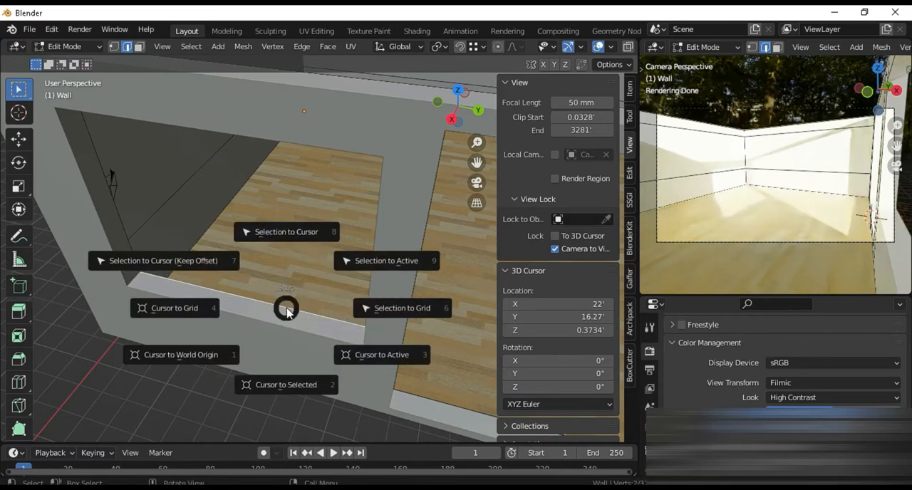
left_click(285, 382)
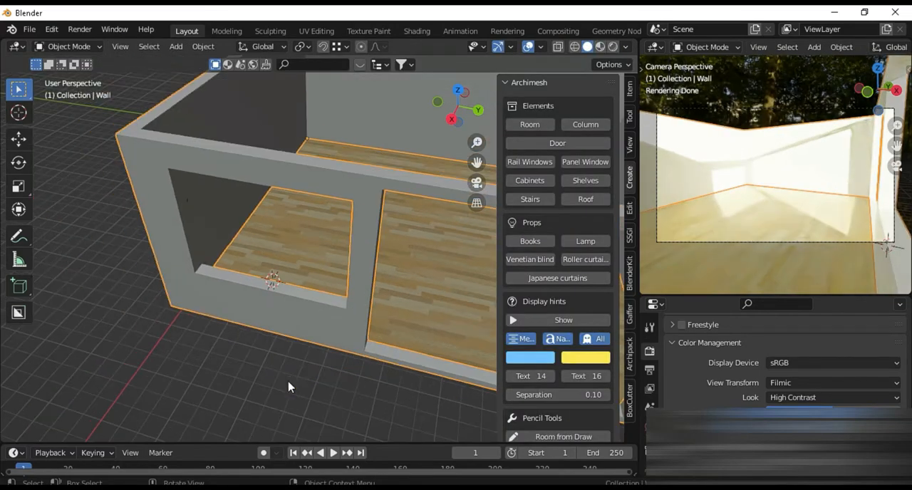
middle_click_drag(289, 383, 246, 318)
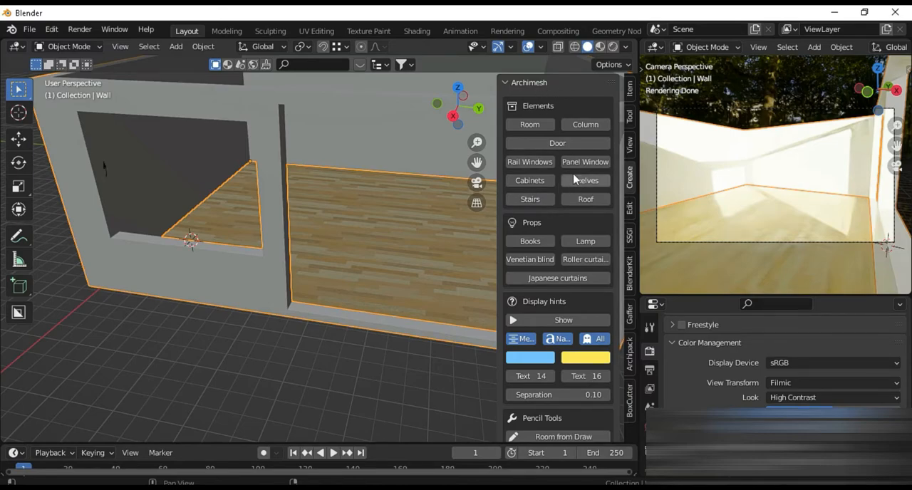
Add an Archimesh rail window at the 3D cursor and try to rotate its frame 90° about the Z axis
left_click(531, 161)
type("r")
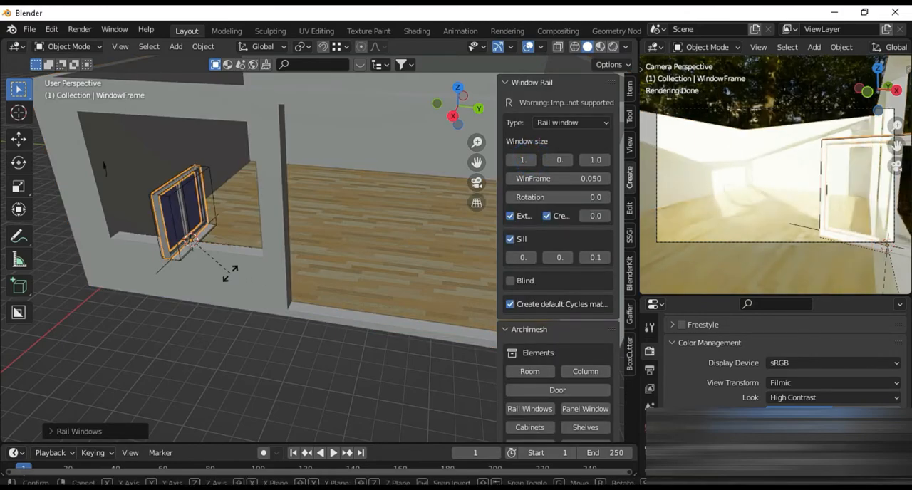
type("z90")
key("Return")
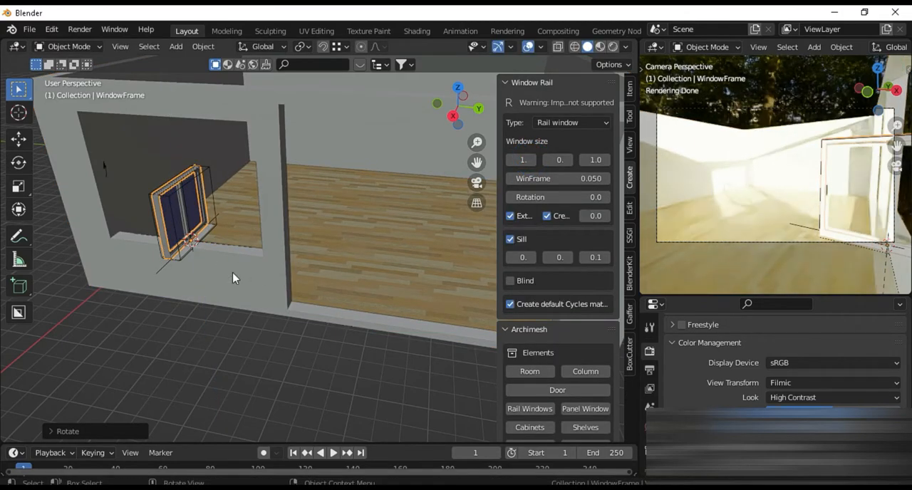
key("r")
key("z")
key("Escape")
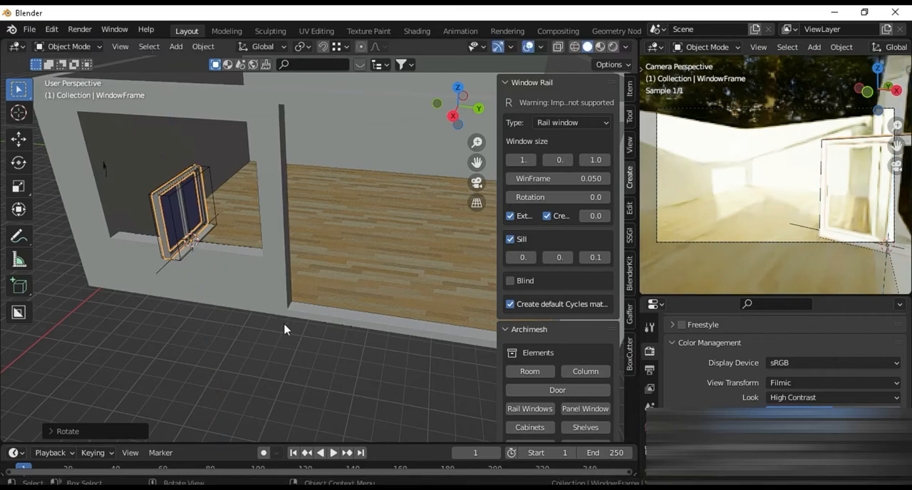
Select the rail window's parent group and rotate it about the Z axis so it lies parallel to the wall opening
scroll(166, 302, "up", 3)
left_click(51, 283)
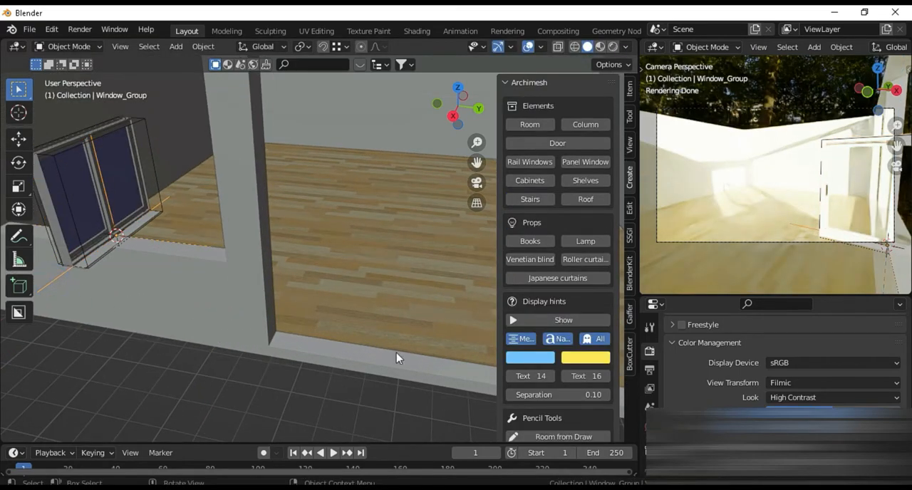
key("r")
key("z")
left_click(365, 374)
middle_click_drag(364, 374, 322, 346)
scroll(322, 346, "up", 4)
scroll(322, 346, "down", 3)
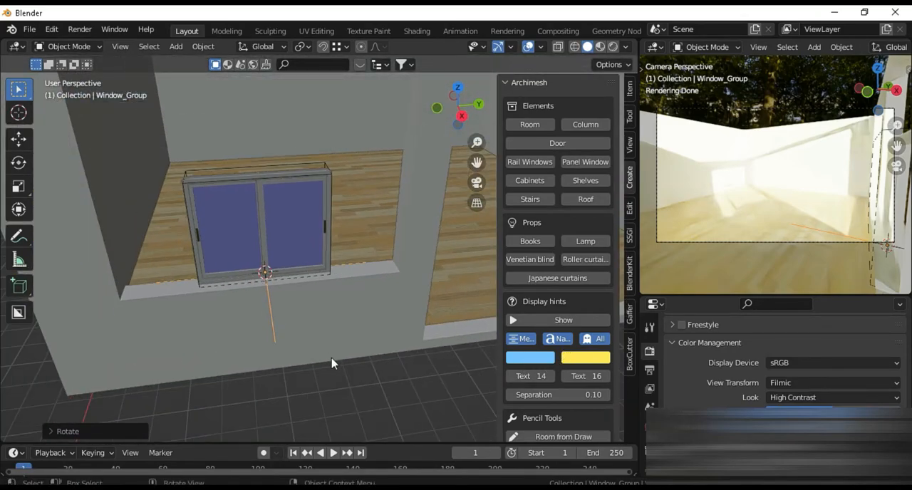
Turn the rail window group around by 180° about the Z axis so its opposite side faces outward
type("rz")
type("90")
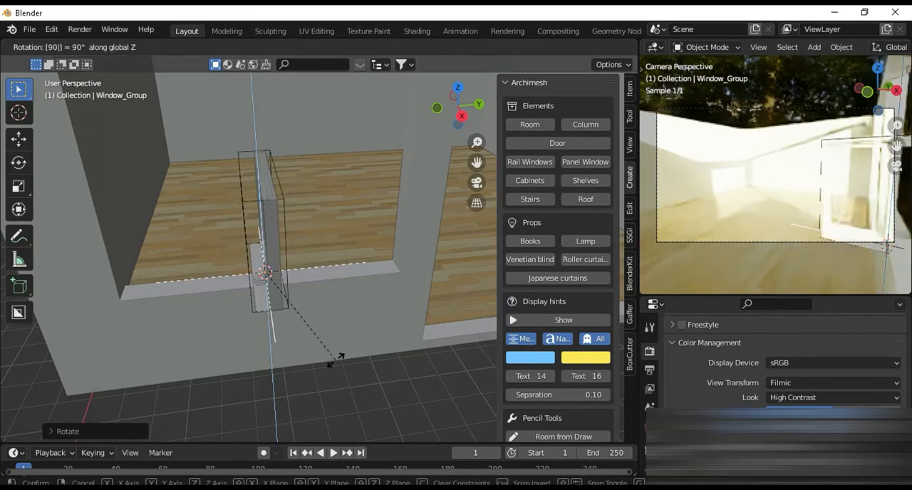
type("180")
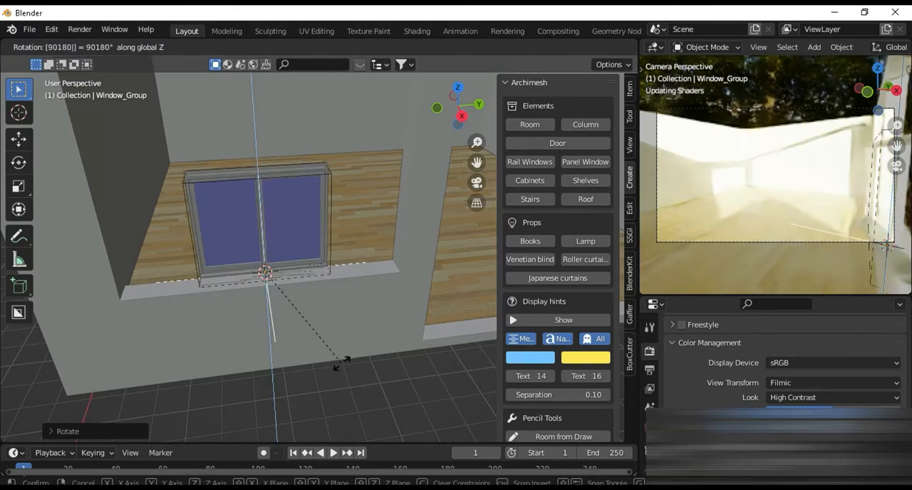
key("Return")
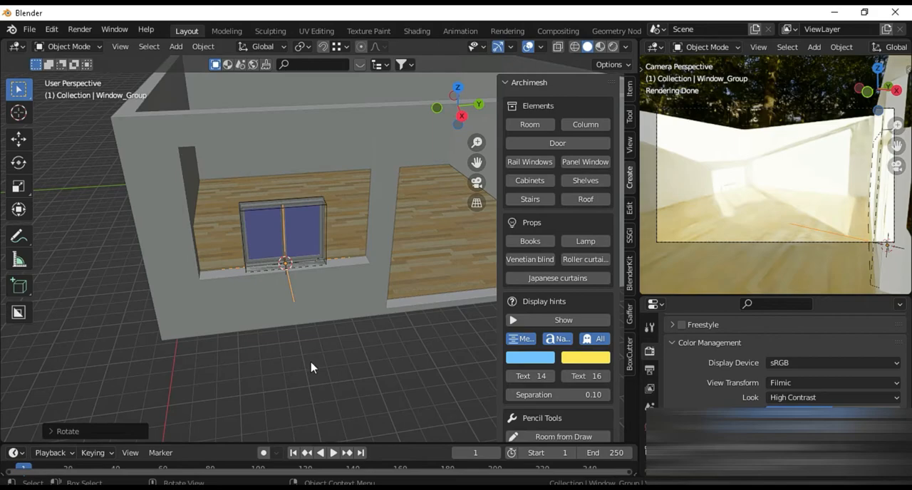
Scale the rail window group along Z and Y so it fills the height and width of the smaller opening
key("s")
key("z")
left_click(333, 441)
middle_click_drag(314, 383, 310, 341)
key("s")
key("z")
left_click(310, 357)
key("s")
key("y")
left_click(425, 354)
Move the rail window group about 0.42 ft along X into the wall's thickness, using a wireframe top view for alignment
middle_click_drag(425, 354, 519, 433)
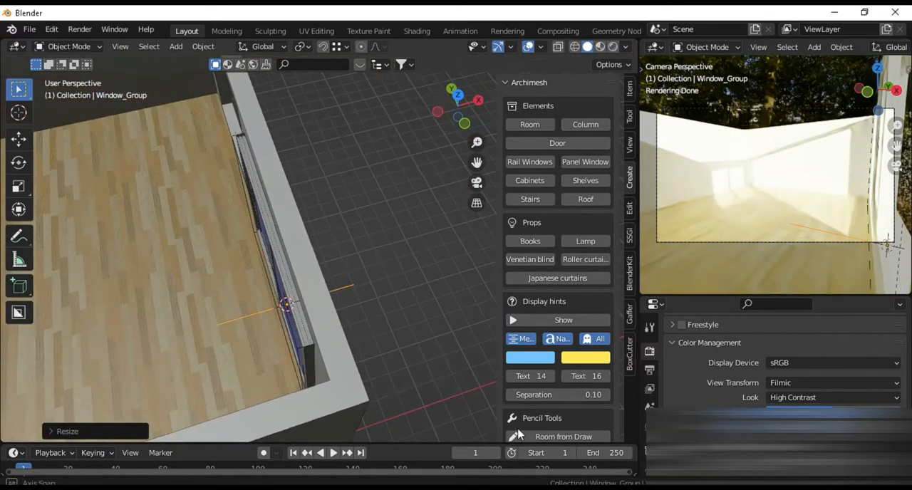
key("KP_7")
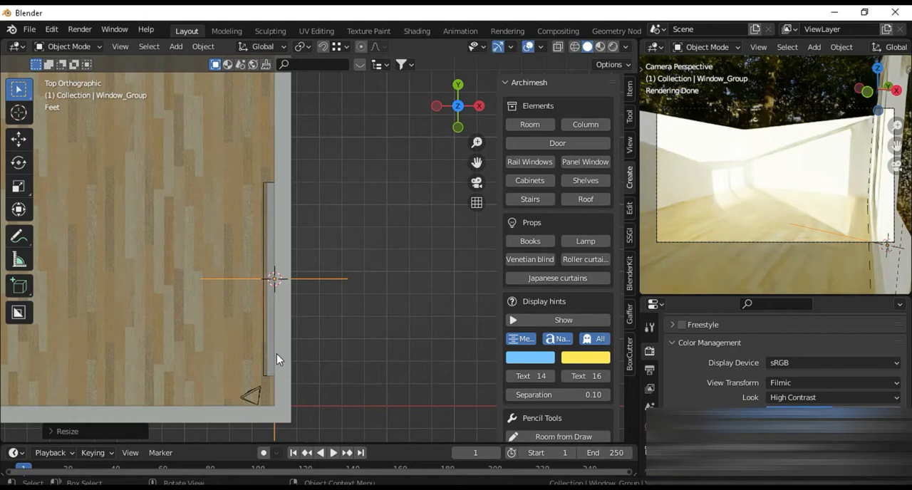
key("shift+z")
key("g")
key("x")
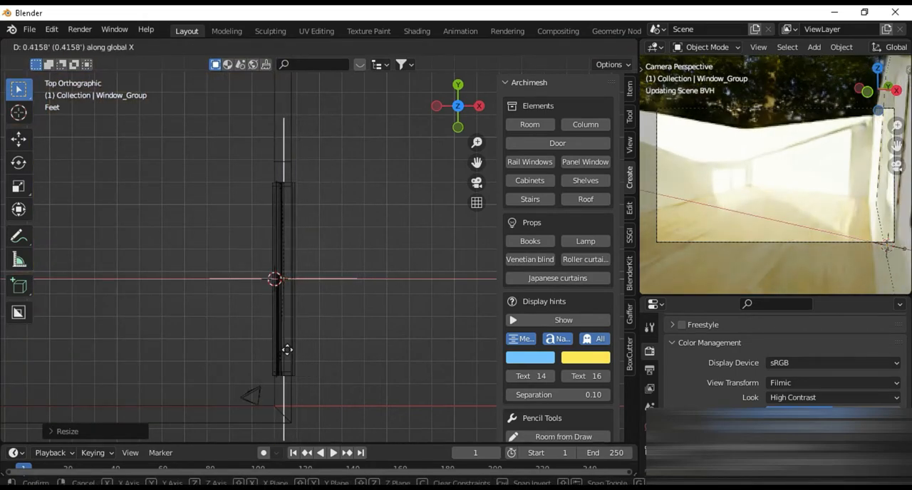
left_click(287, 350)
middle_click_drag(301, 370, 239, 308)
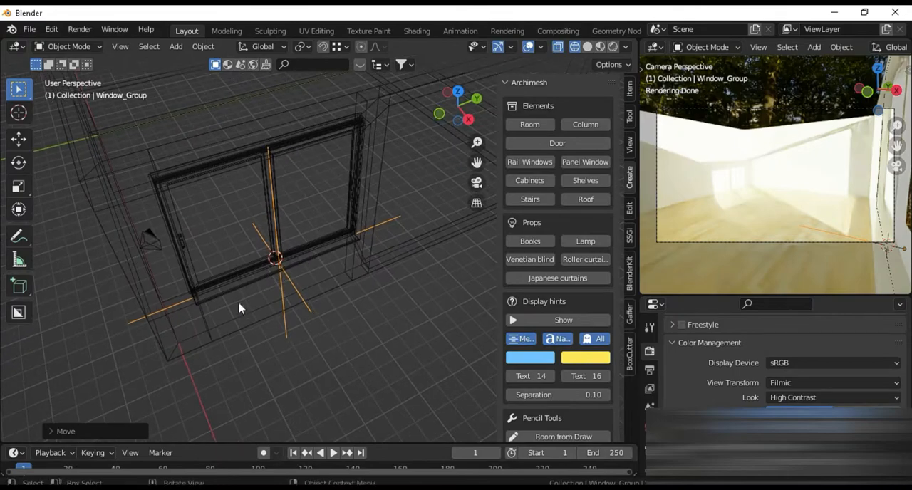
key("shift+z")
middle_click_drag(317, 336, 256, 279)
Snap the 3D cursor to the bottom edge of the large door-sized opening, and return to Object Mode
middle_click_drag(367, 313, 258, 335, "shift")
left_click(325, 339)
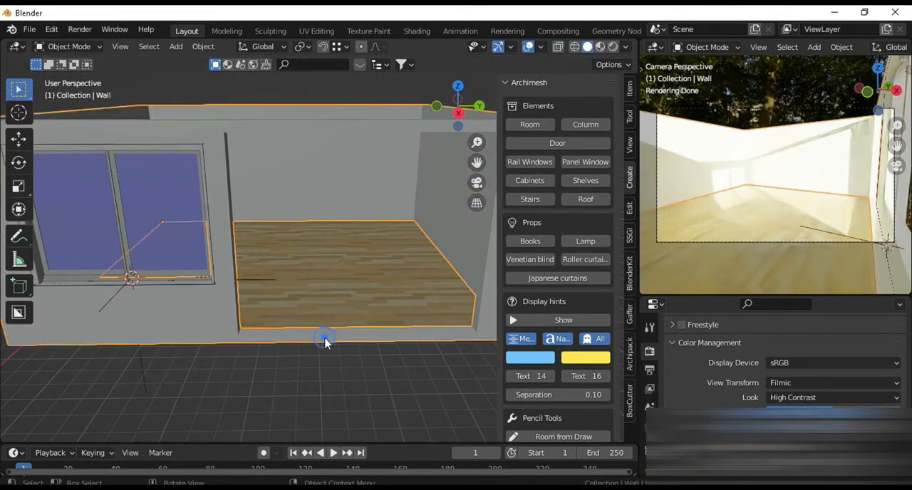
key("Tab")
middle_click_drag(323, 337, 285, 363)
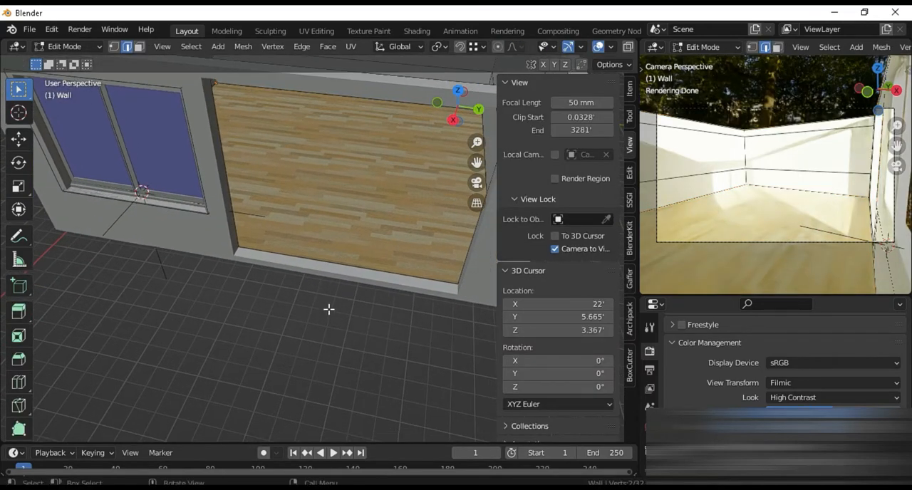
key("shift+s")
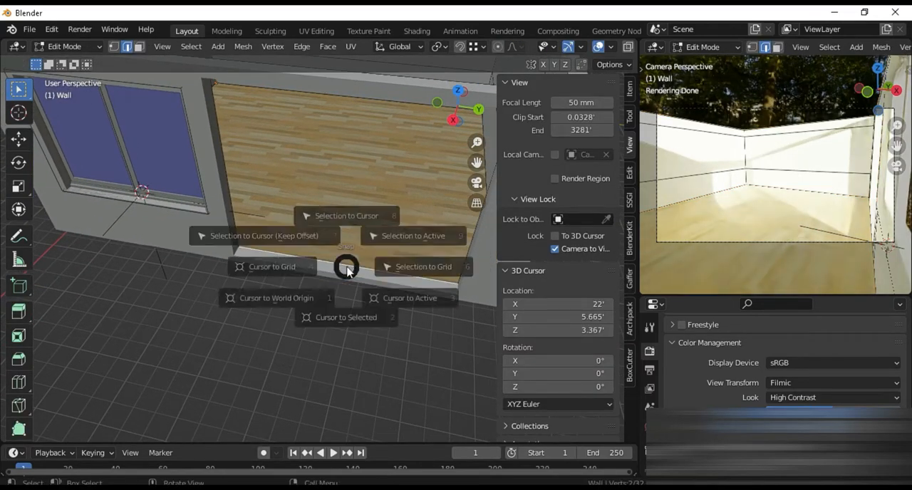
left_click(337, 340)
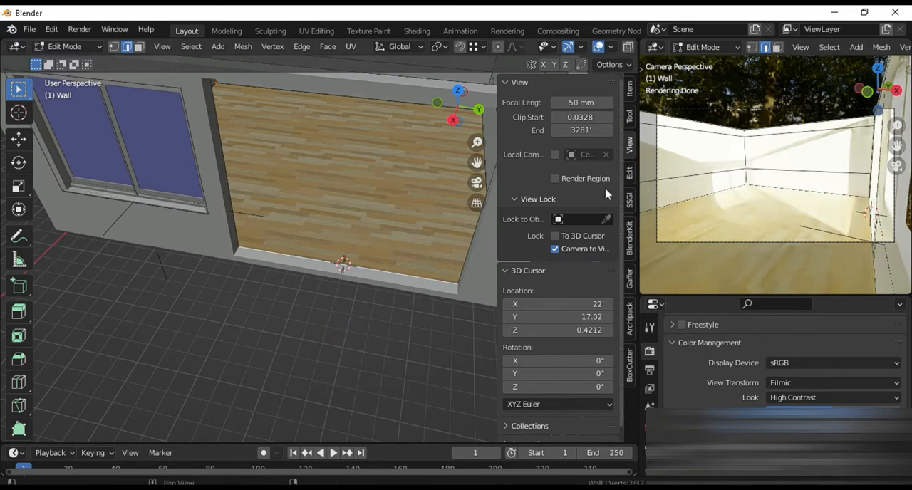
key("Tab")
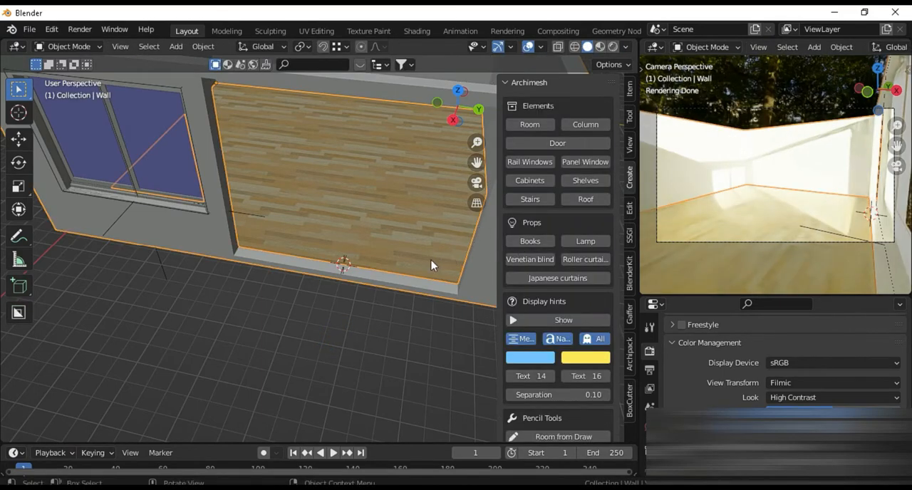
Add an Archimesh panel window at the 3D cursor and rotate it 90° about the Z axis
left_click(586, 162)
type("rz")
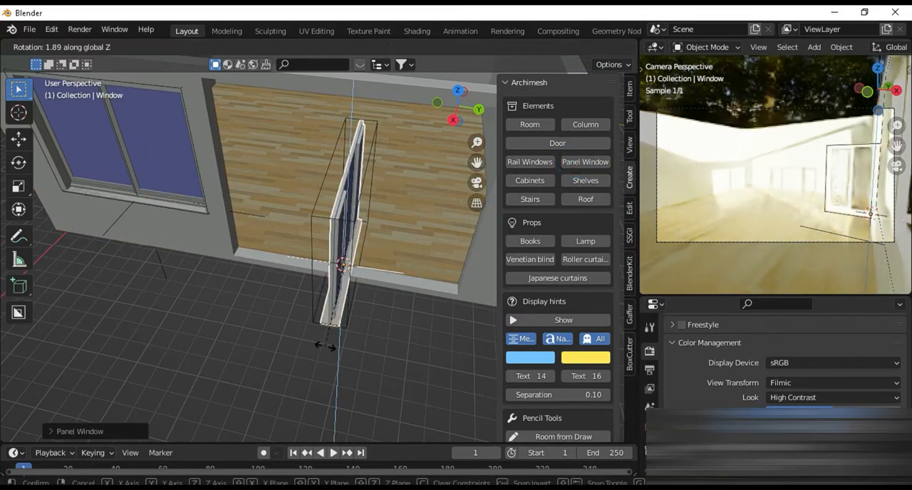
type("90")
key("Return")
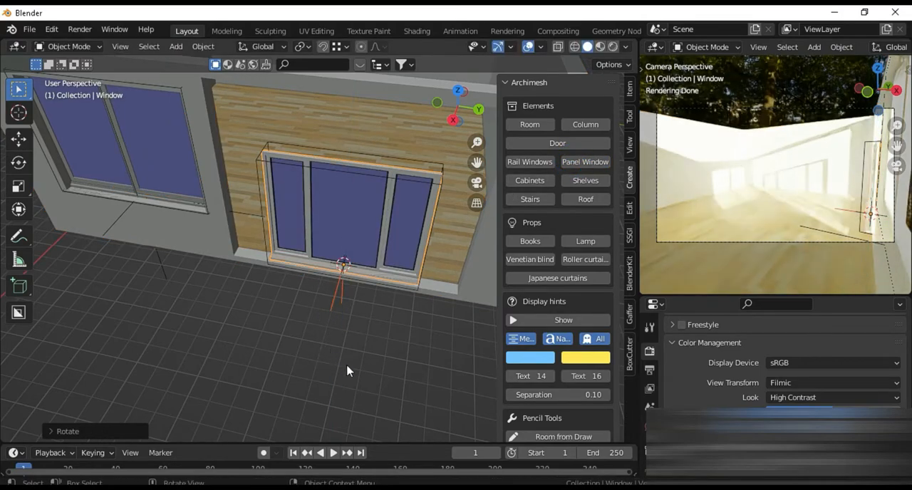
middle_click_drag(347, 371, 366, 287)
Scale the panel window along Z and Y so it fills the height and width of the large opening
key("s")
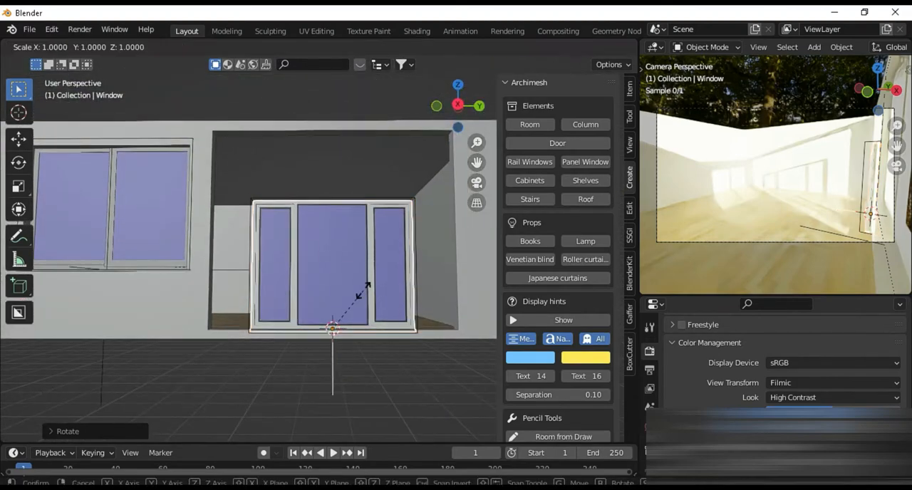
key("z")
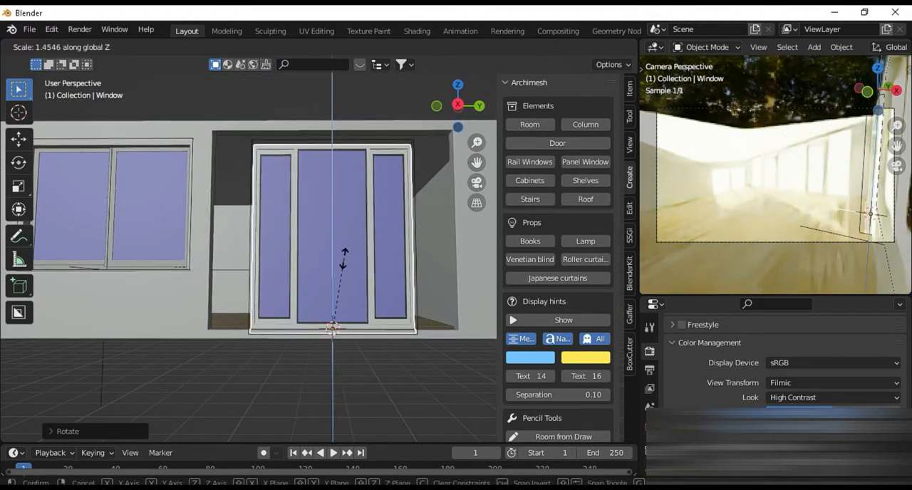
left_click(349, 256)
key("s")
key("y")
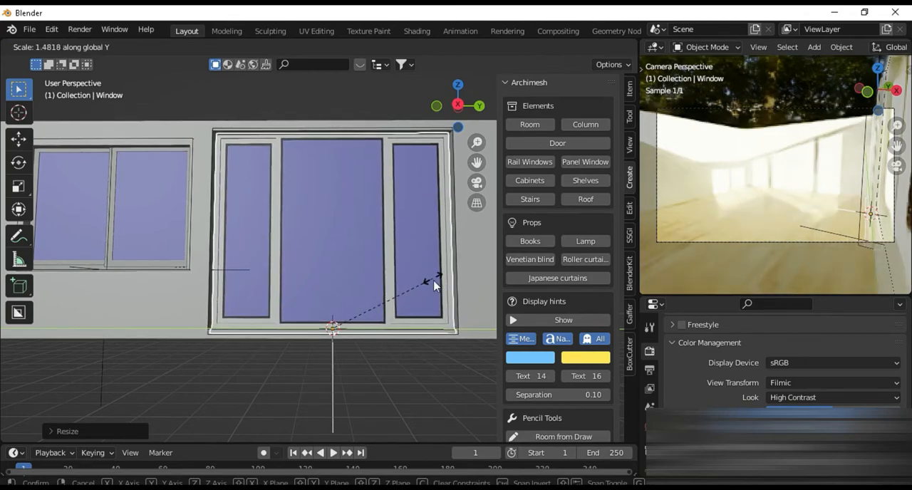
left_click(432, 283)
middle_click_drag(370, 347, 328, 363)
key("s")
key("y")
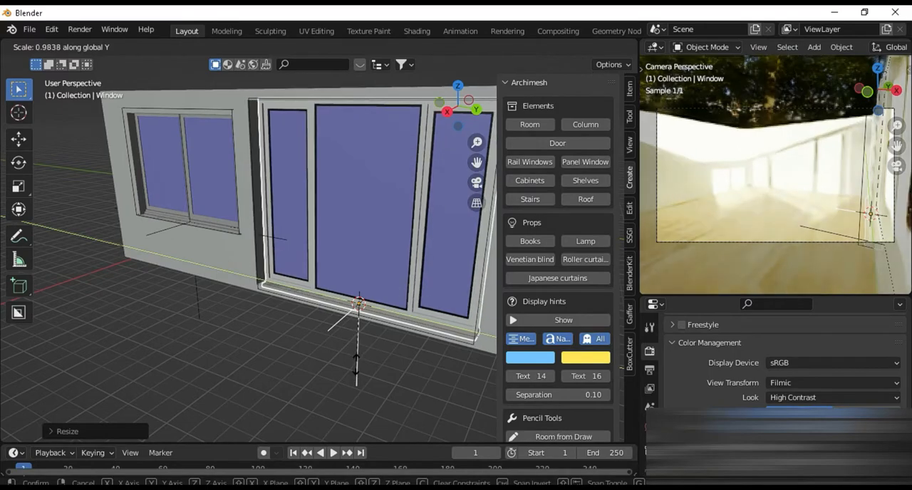
left_click(356, 366)
middle_click_drag(356, 367, 503, 387)
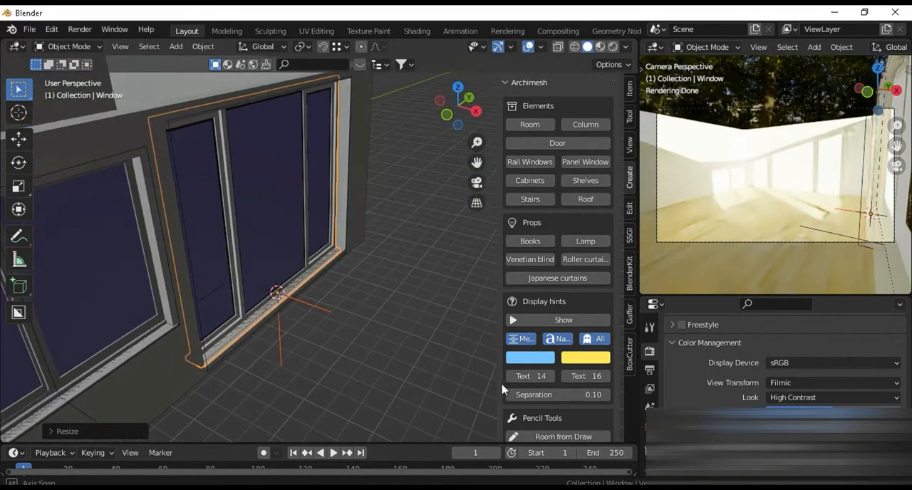
mouse_move(273, 349)
middle_mouse_down()
mouse_move(280, 366)
mouse_move(275, 354)
middle_mouse_up()
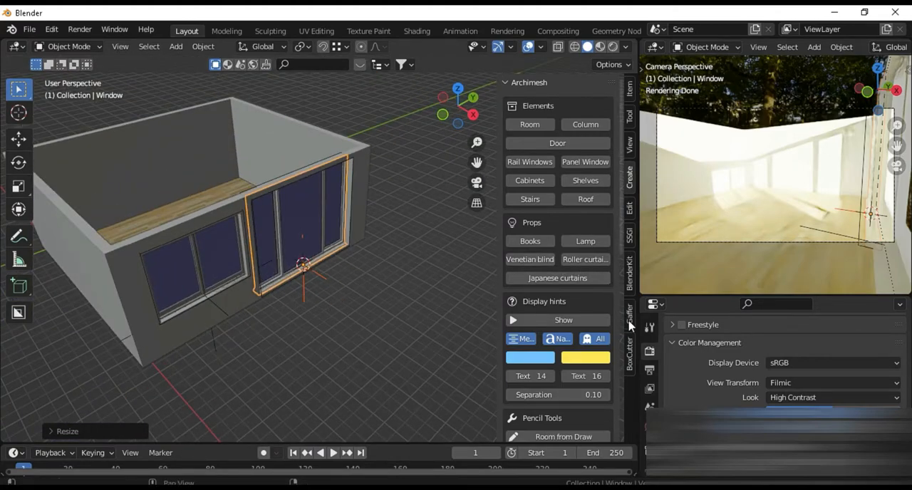
left_click(650, 421)
scroll(777, 378, "up", 8)
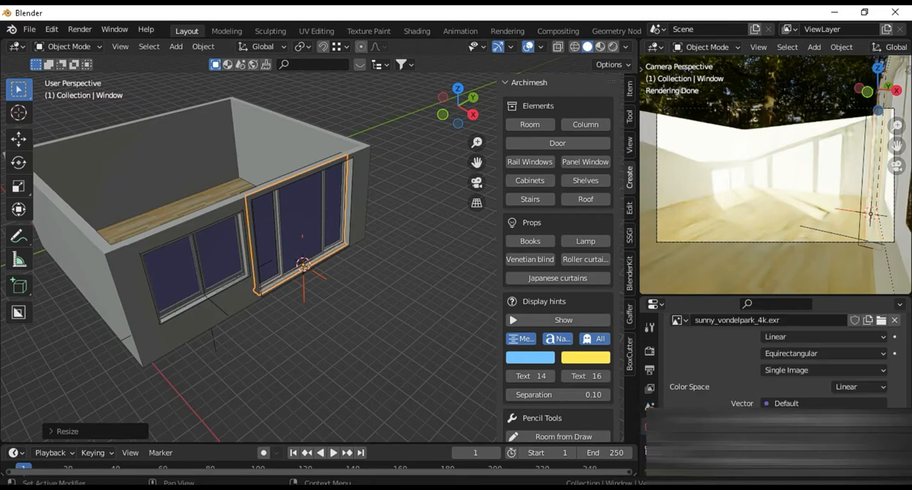
scroll(777, 378, "down", 3)
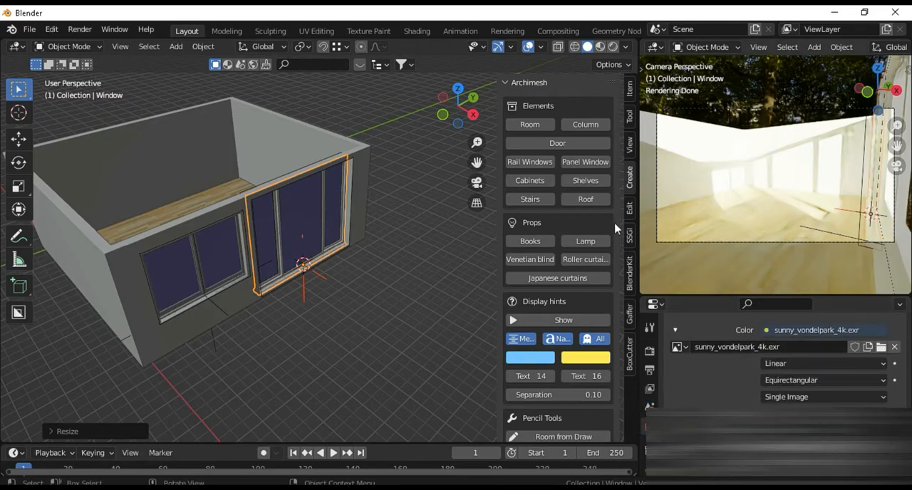
middle_click_drag(130, 355, 176, 382)
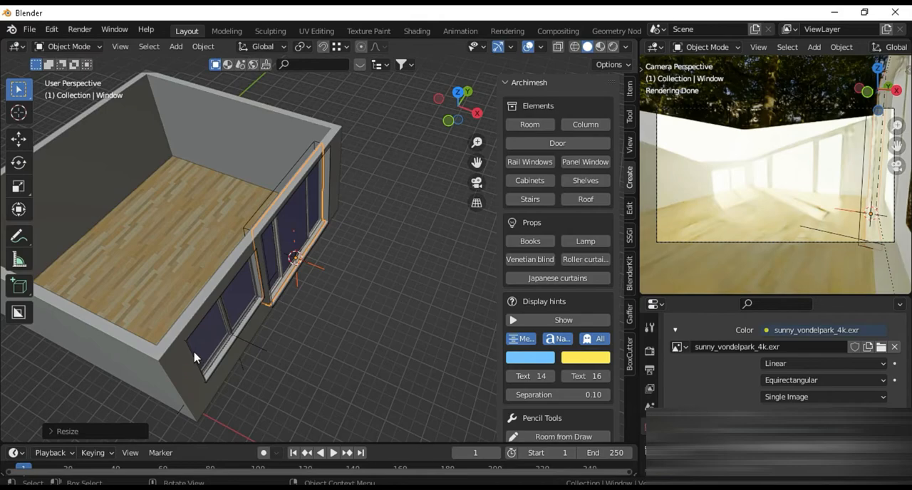
middle_click_drag(326, 305, 291, 303)
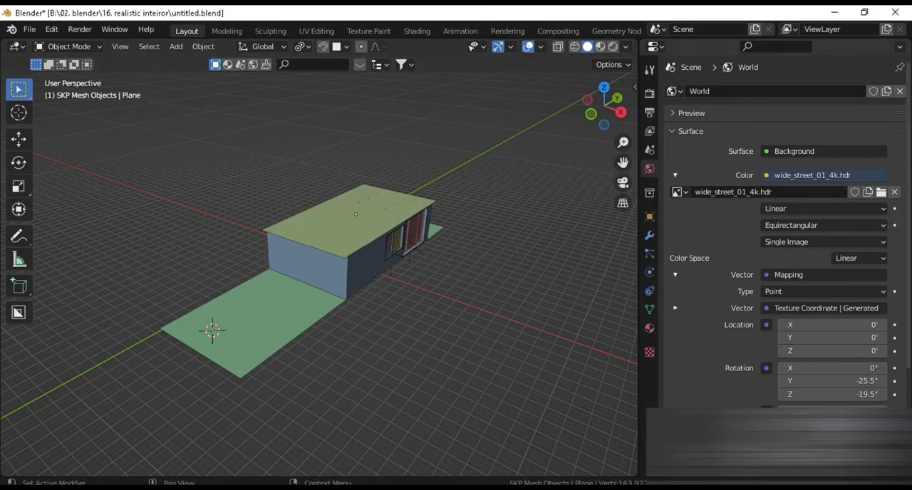
Hide the flat roof plane covering the furnished bedroom
scroll(345, 292, "up", 3)
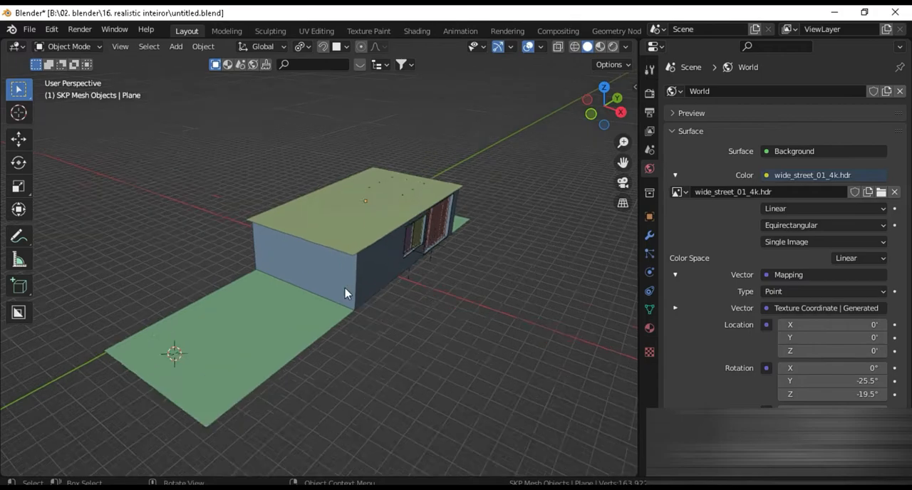
mouse_move(361, 370)
middle_mouse_down()
mouse_move(318, 378)
mouse_move(346, 379)
mouse_move(361, 360)
middle_mouse_up()
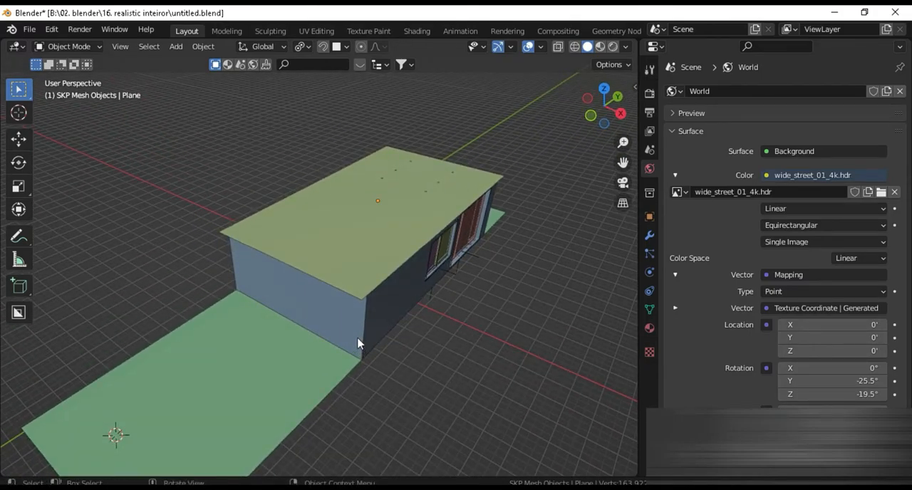
scroll(357, 335, "up", 2)
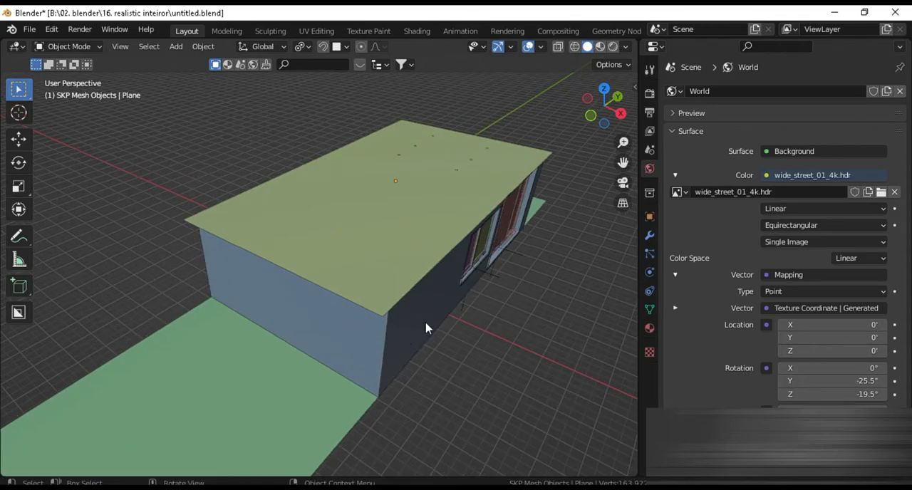
left_click(382, 292)
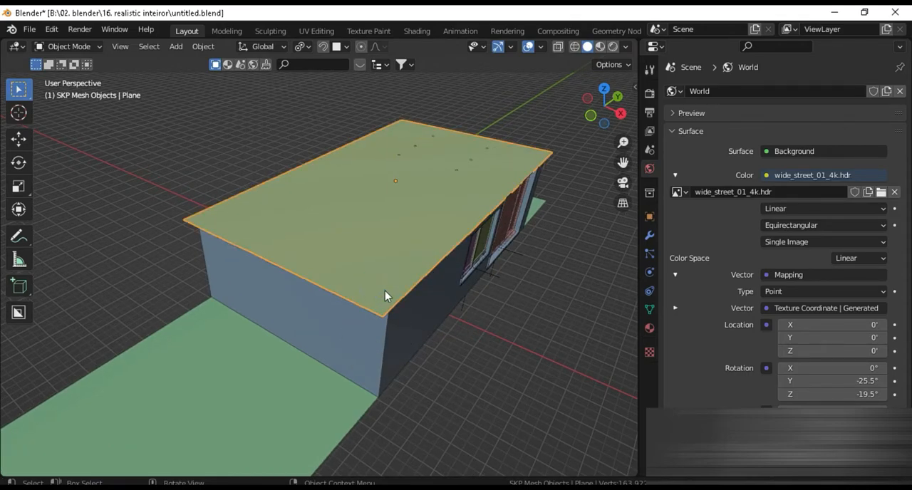
middle_click_drag(387, 299, 368, 337)
key("h")
Frame the interior of the furnished bedroom and display it in rendered shading
scroll(468, 269, "up", 7)
middle_click_drag(468, 278, 381, 345, "shift")
scroll(364, 341, "down", 4)
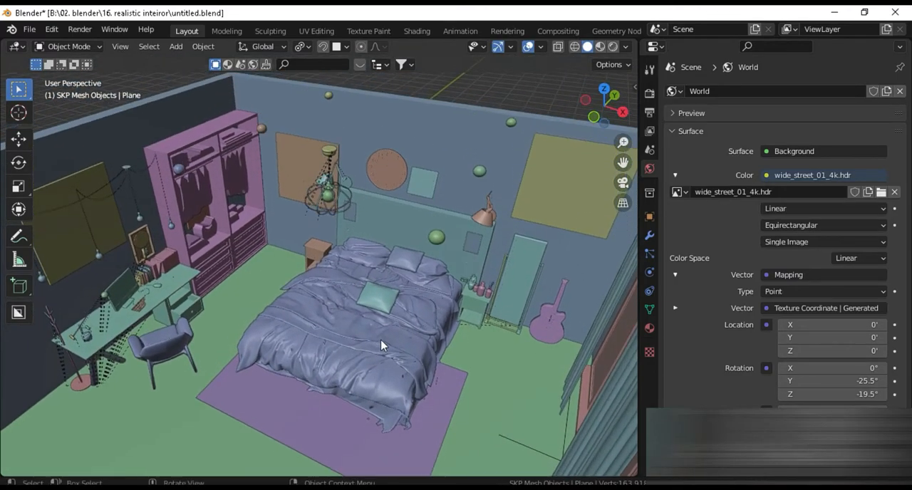
scroll(383, 345, "down", 3)
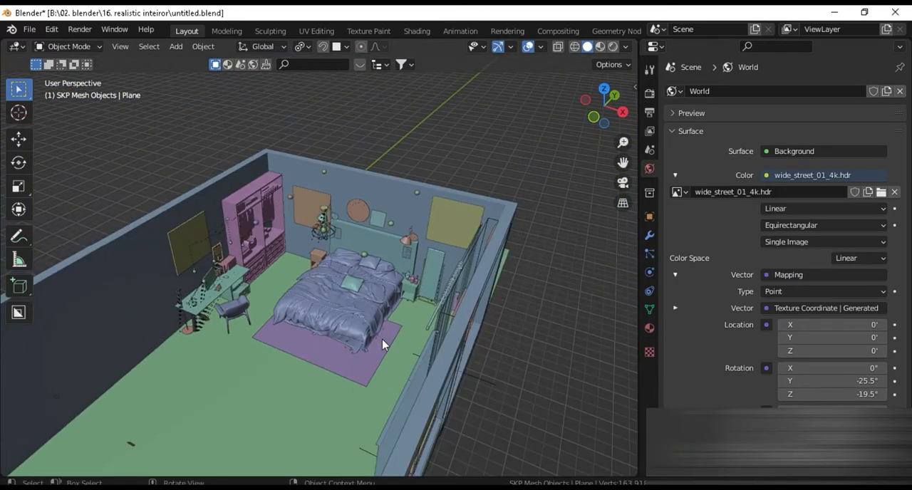
key("z")
left_click(382, 275)
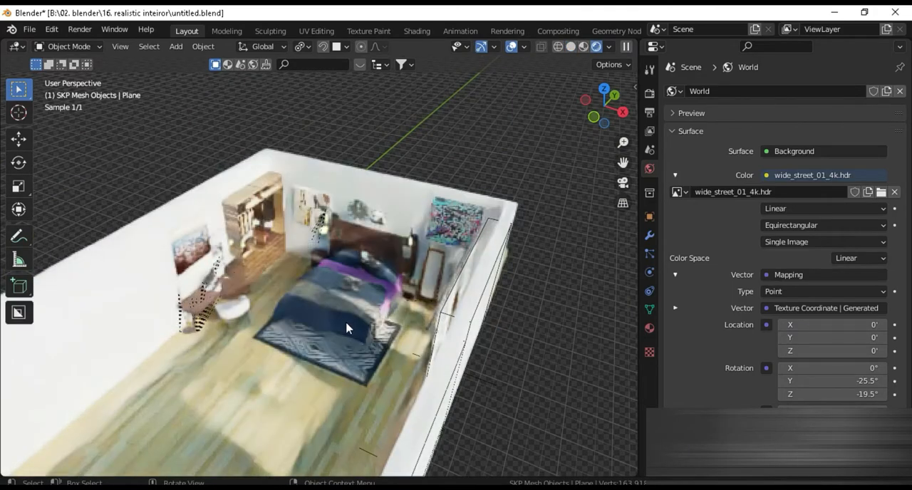
View the bedroom through the camera and unhide the roof plane
scroll(347, 328, "up", 1)
scroll(348, 334, "up", 2)
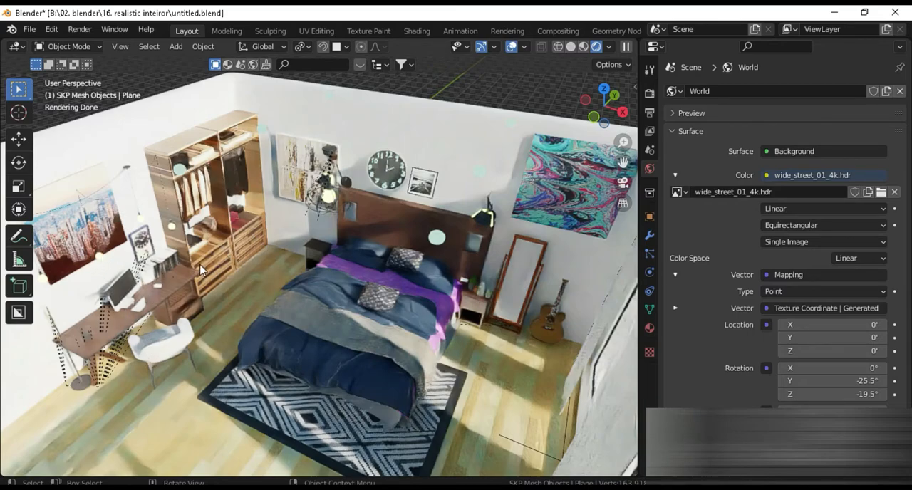
key("KP_0")
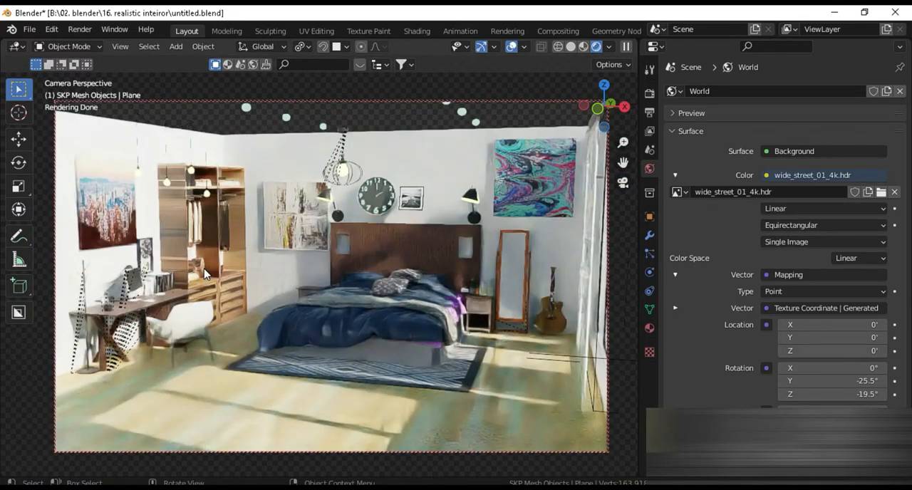
key("alt+h")
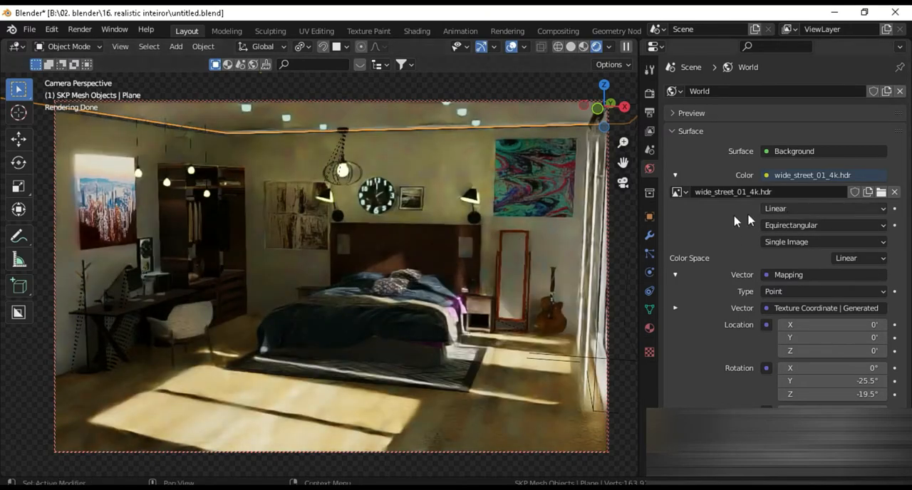
Replace the world's environment image with sunny_vondelpark_4k.exr and set its Y mapping rotation to 18.6°
left_click(880, 192)
double_click(288, 160)
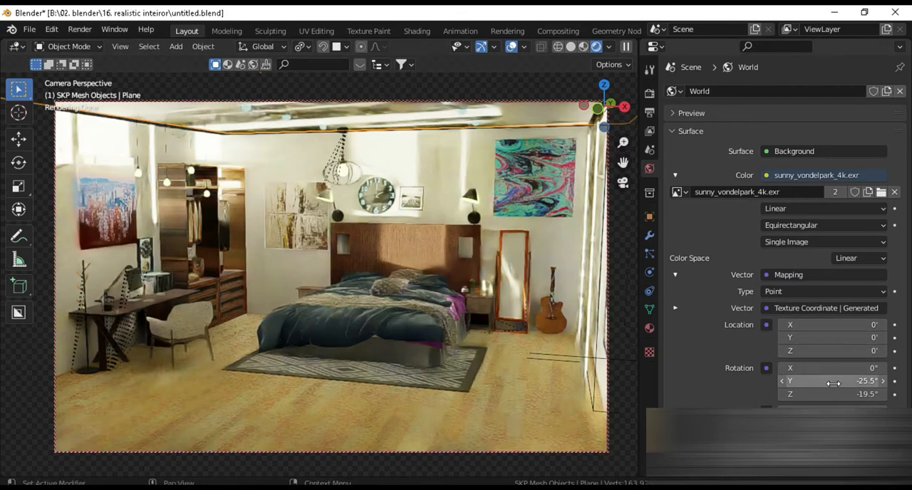
left_click_drag(832, 381, 857, 381)
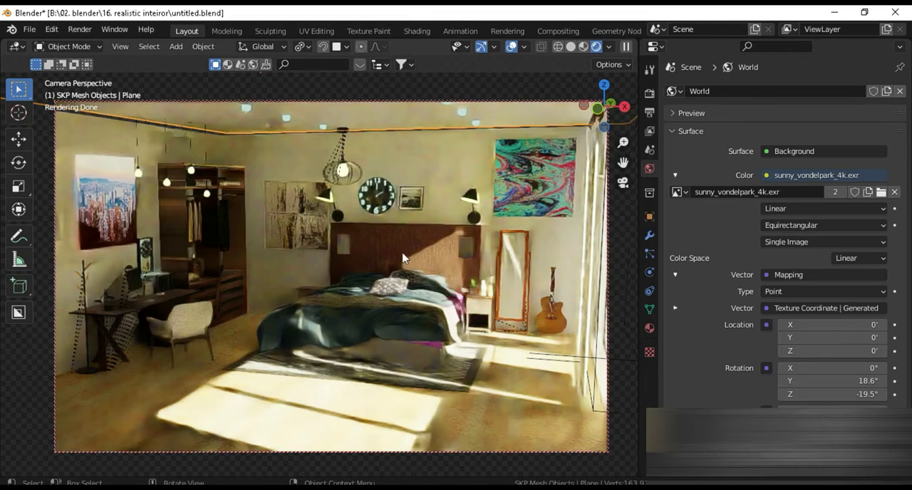
Switch the viewport to solid shading and select the nightstand beside the bed, on the wardrobe side
middle_click_drag(518, 139, 508, 224)
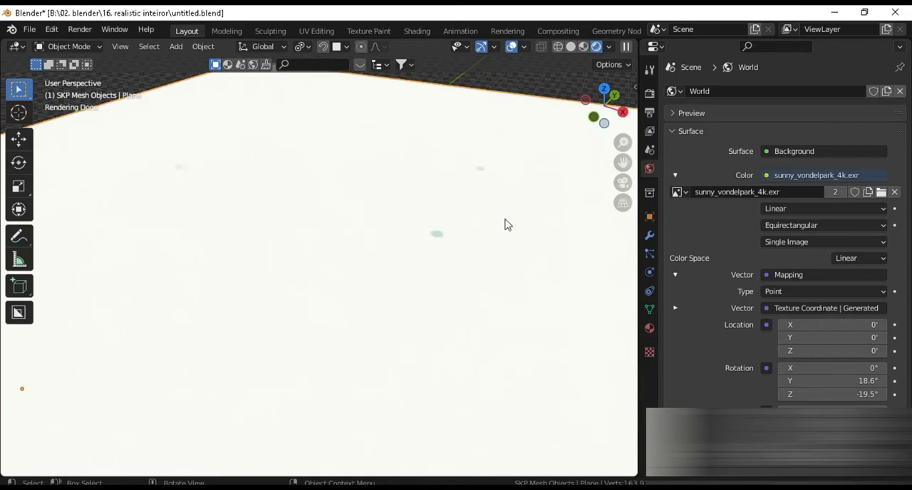
mouse_move(456, 259)
middle_mouse_down()
mouse_move(465, 215)
mouse_move(466, 234)
middle_mouse_up()
left_click(572, 47)
scroll(441, 190, "up", 4)
mouse_move(429, 186)
middle_mouse_down("shift")
mouse_move(457, 288)
mouse_move(446, 310)
middle_mouse_up("shift")
scroll(453, 290, "down", 7)
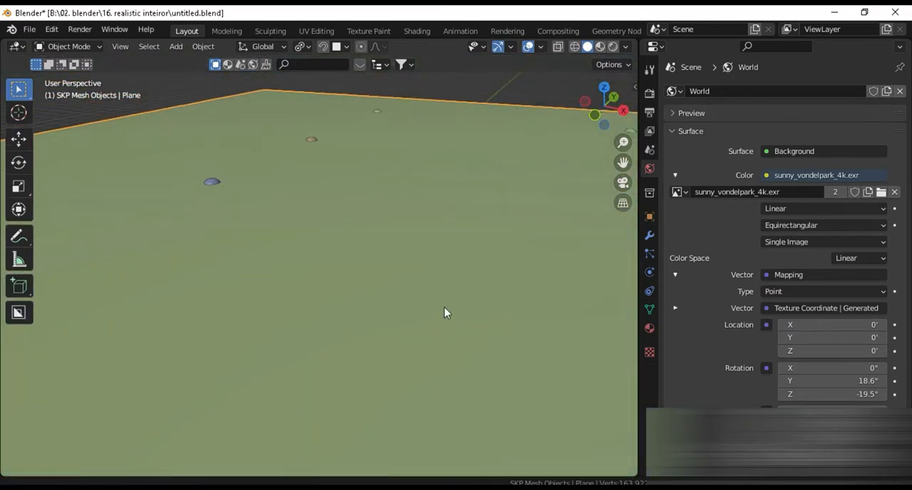
scroll(427, 281, "up", 3)
scroll(421, 266, "up", 5)
middle_click_drag(434, 276, 365, 296, "shift")
scroll(312, 302, "up", 4)
left_click(292, 298)
middle_click_drag(292, 298, 439, 314)
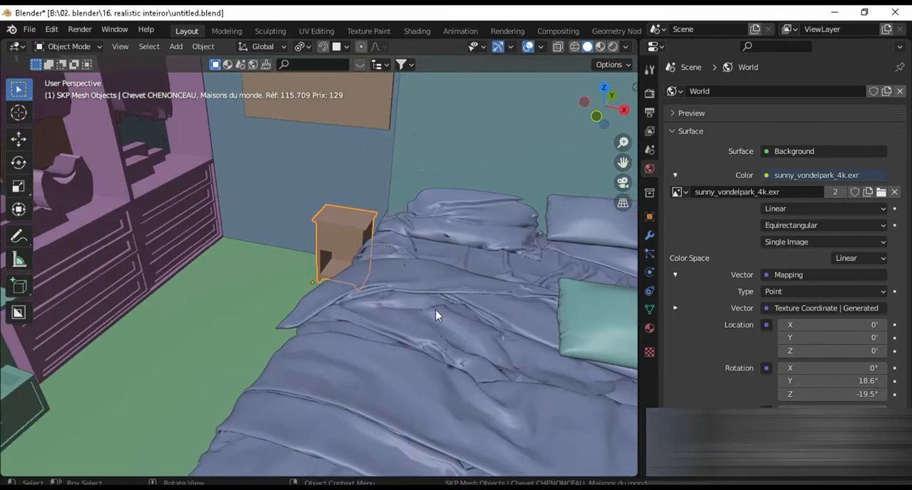
Move the drawer's front panel about 0.16 ft along Y relative to the drawer box
scroll(382, 300, "down", 4)
middle_click_drag(380, 297, 404, 328)
scroll(335, 253, "up", 8)
left_click(323, 228)
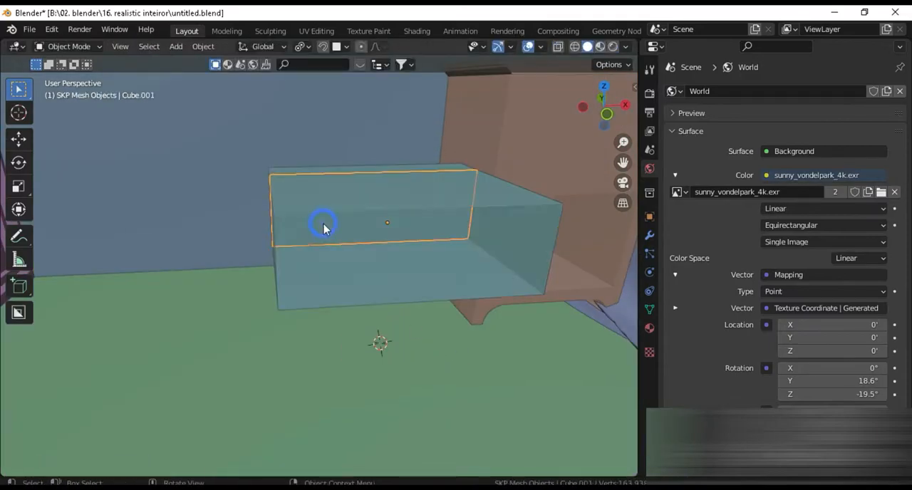
left_click(392, 313)
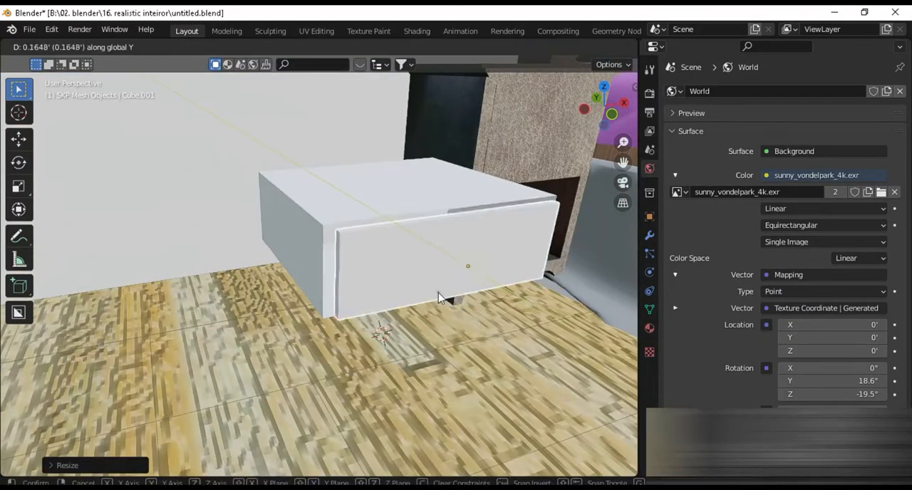
left_click(399, 272)
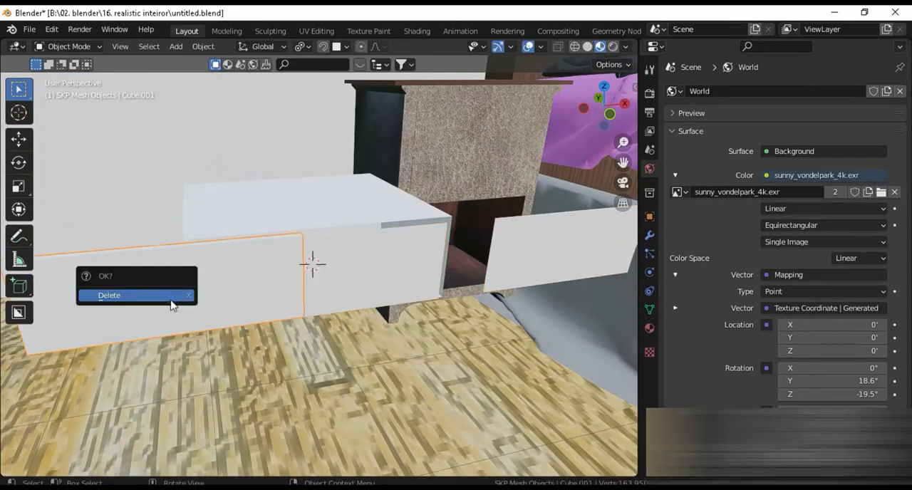
Shape a handle on the drawer front by scaling its geometry along X and extruding it
left_click(203, 46)
mouse_move(225, 75)
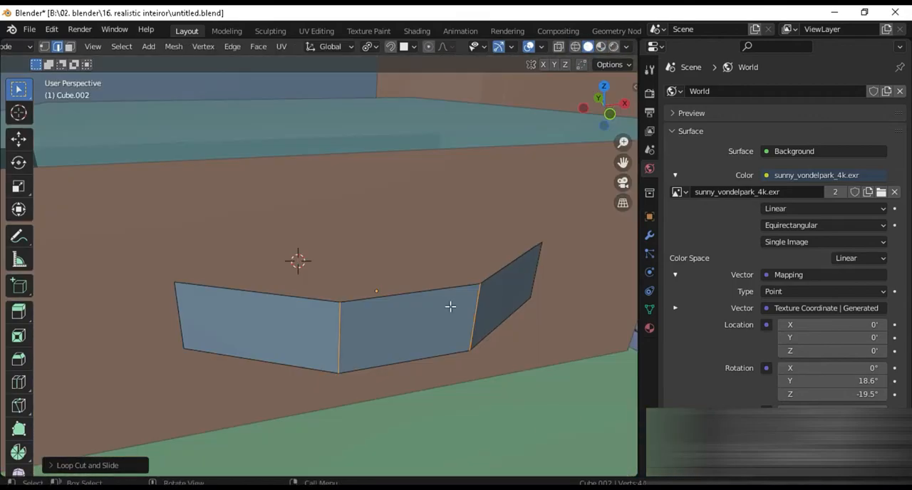
key("s")
key("x")
left_click(549, 328)
key("e")
key("s")
key("x")
key("x")
left_click(411, 343)
Shrink/Fatten the curved drawer handle by about -0.018 ft and return to Object Mode
key("alt+s")
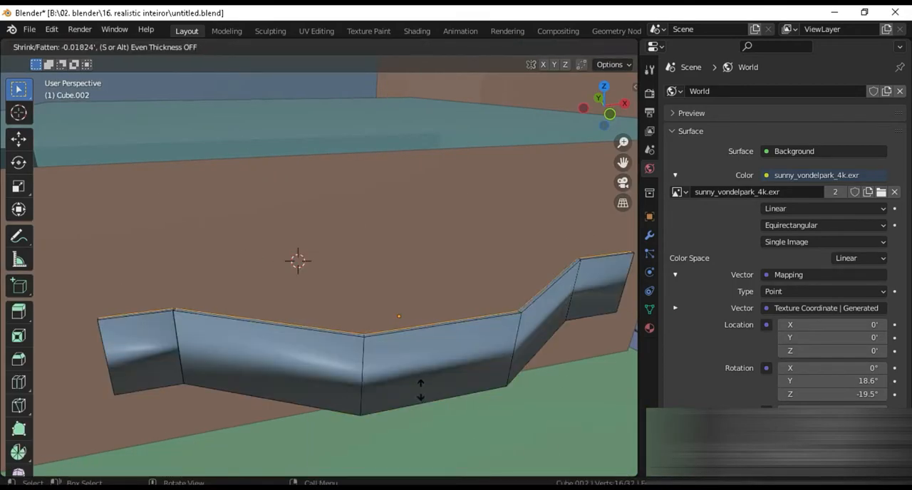
left_click(421, 391)
key("Tab")
right_click(190, 268)
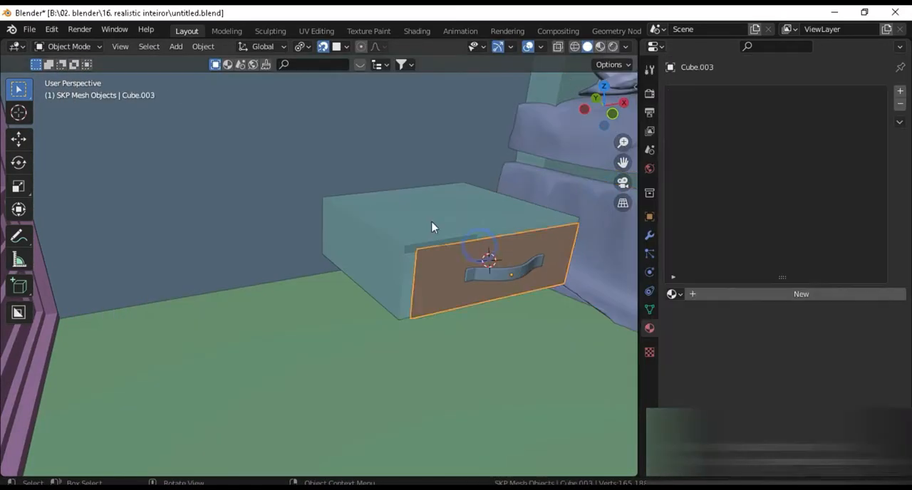
left_click(506, 235)
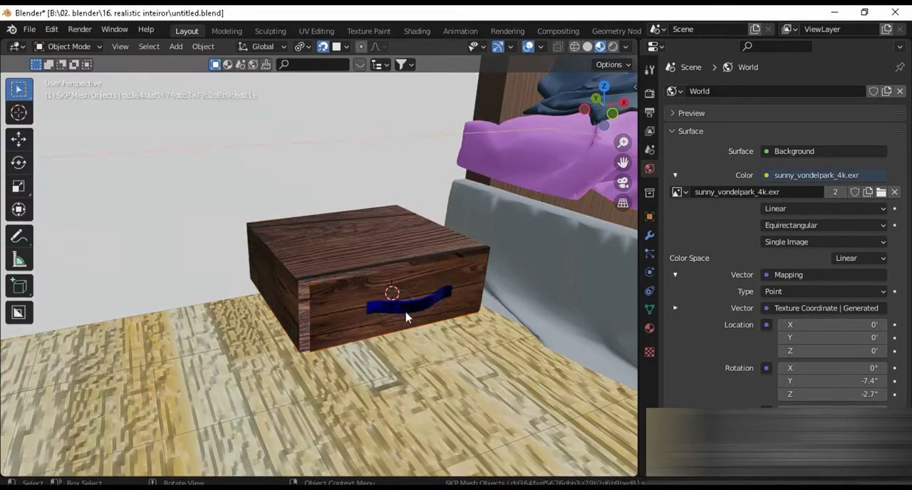
Reposition the drawer in top view, and scale and move its linked geometry along X
key("KP_7")
key("g")
middle_click_drag(469, 265, 389, 269)
left_click(448, 336)
key("l")
key("s")
key("x")
left_click(456, 342)
middle_click_drag(456, 342, 399, 314)
key("g")
key("x")
Try to extrude the drawer box's linked geometry along its normals
left_click(163, 316)
key("l")
key("alt+e")
key("x")
left_click(246, 285)
left_click(228, 261)
key("ctrl+z")
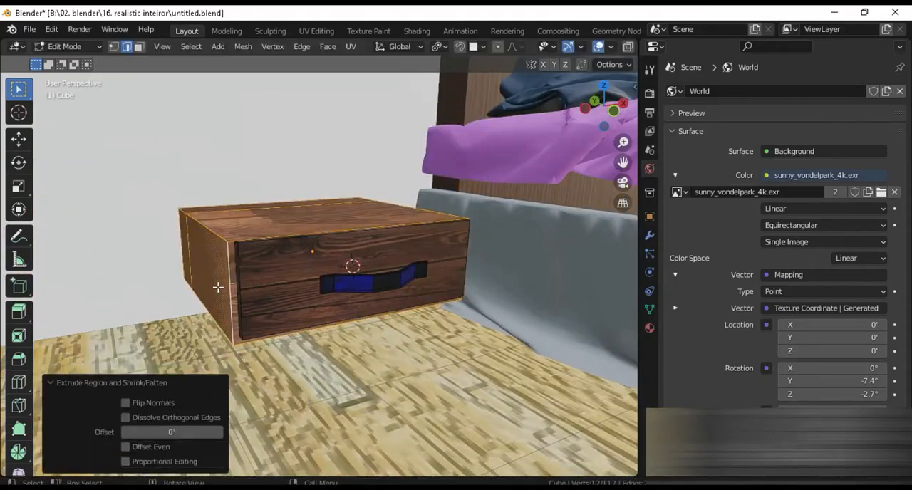
Extrude the drawer box's geometry with Extrude Along Normals and leave Edit Mode
middle_click_drag(245, 300, 328, 338)
key("alt+e")
left_click(328, 338)
key("Tab")
Select the linked geometry in Edit Mode, scale it along X and return to Object Mode
key("Tab")
key("l")
key("s")
key("x")
left_click(431, 258)
Select the linked mesh part in Edit Mode, search the commands for "smoo" and open the material properties
key("Tab")
middle_click_drag(431, 258, 413, 112)
key("Tab")
key("l")
key("F3")
type("smoo")
left_click(649, 329)
Make linked duplicates of the drawer along Z and X in front view
key("KP_7")
key("KP_1")
left_click(421, 278)
key("alt+d")
key("z")
key("alt+d")
key("x")
Align the duplicated nightstand drawers beside the bed by moving them along Y and X
scroll(458, 298, "down", 5)
left_click(463, 296)
key("g")
key("y")
mouse_move(458, 297)
middle_mouse_down()
mouse_move(400, 340)
mouse_move(421, 399)
mouse_move(238, 320)
middle_mouse_up()
key("x")
left_click(238, 320)
Change the viewport shading and shift the selected object along X
left_click(371, 239)
mouse_move(370, 239)
middle_mouse_down()
mouse_move(534, 383)
mouse_move(314, 332)
mouse_move(305, 342)
mouse_move(330, 299)
mouse_move(358, 328)
mouse_move(326, 318)
mouse_move(412, 392)
mouse_move(385, 322)
middle_mouse_up()
key("z")
Turn snapping off and lower the decorative bottles on the nightstand about 0.05 ft along Z
key("z")
left_click(383, 271)
key("g")
key("x")
left_click(462, 399)
left_click(445, 214)
left_click(323, 47)
key("g")
key("z")
Frame the bed wall and the curtained opening, and switch the viewport to rendered shading
scroll(326, 350, "down", 5)
scroll(326, 350, "down", 3)
scroll(330, 299, "up", 5)
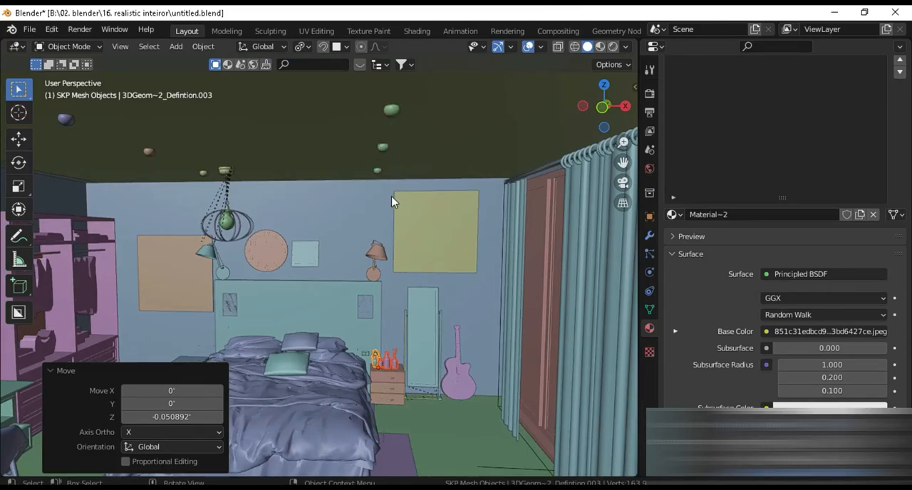
key("z")
left_click(395, 139)
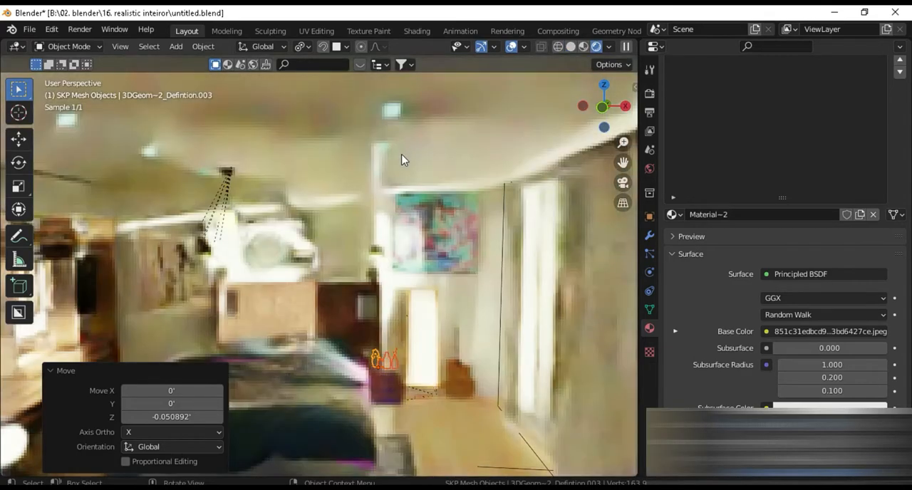
Review the world mapping and the render settings for sampling, light paths, clamping, caustics, volumes and color management
left_click(649, 168)
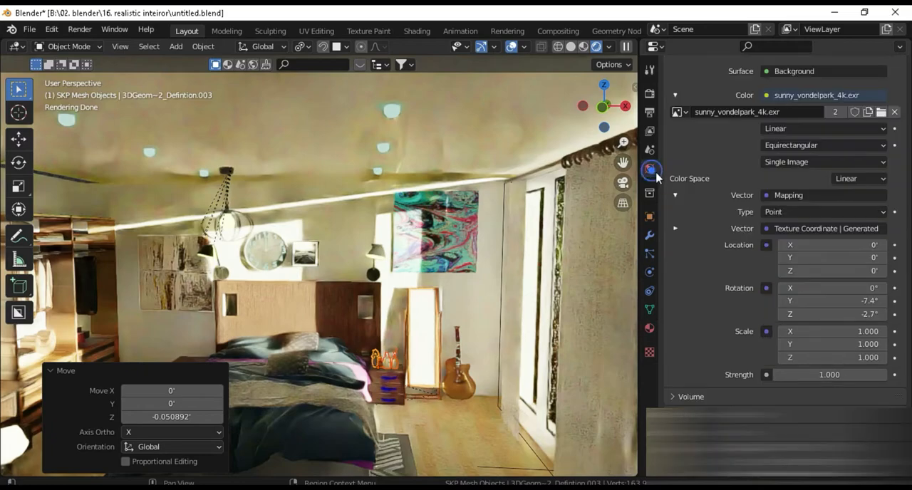
left_click(649, 93)
scroll(705, 151, "up", 3)
scroll(712, 337, "down", 3)
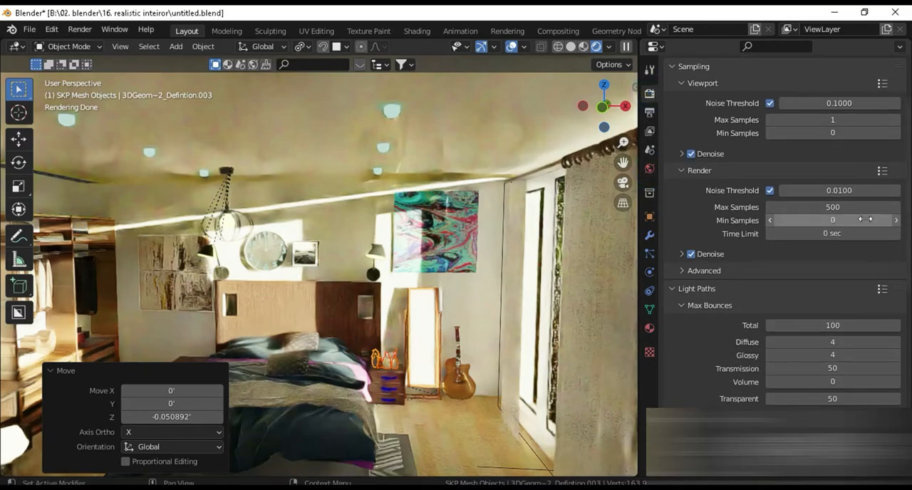
scroll(727, 287, "down", 5)
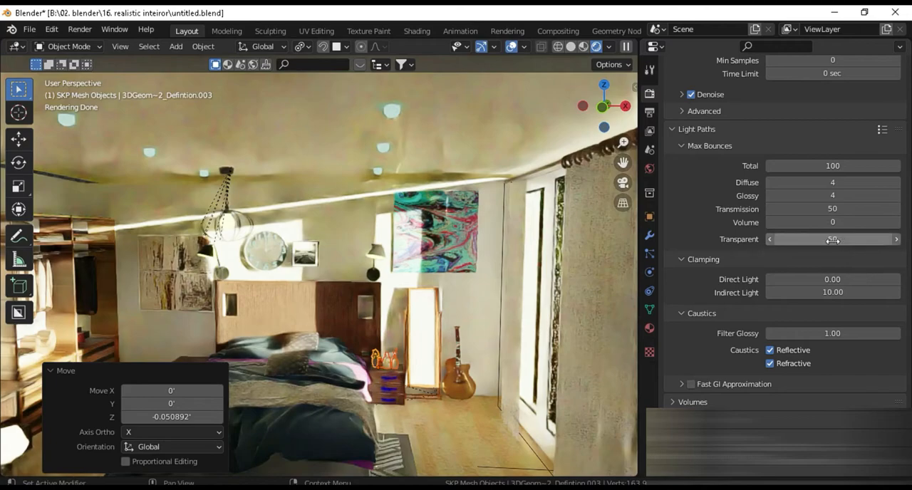
scroll(727, 257, "down", 3)
scroll(726, 256, "down", 4)
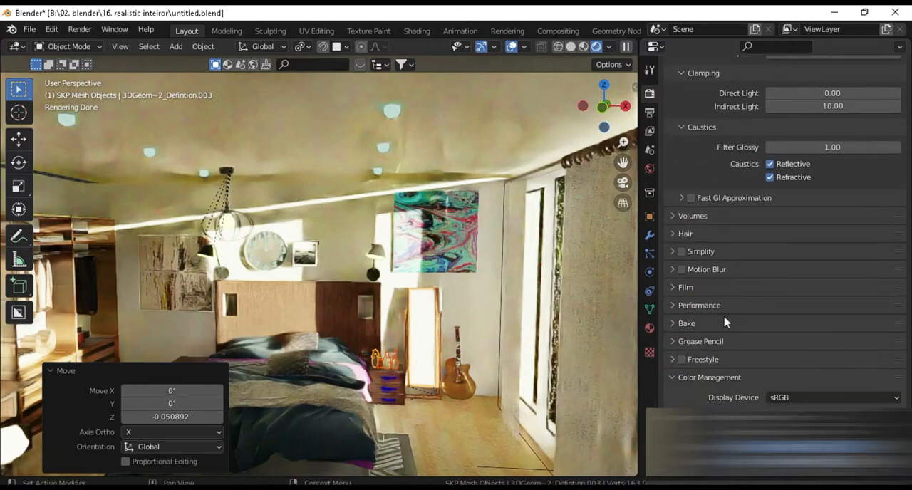
left_click(687, 215)
left_click(688, 215)
scroll(690, 228, "down", 1)
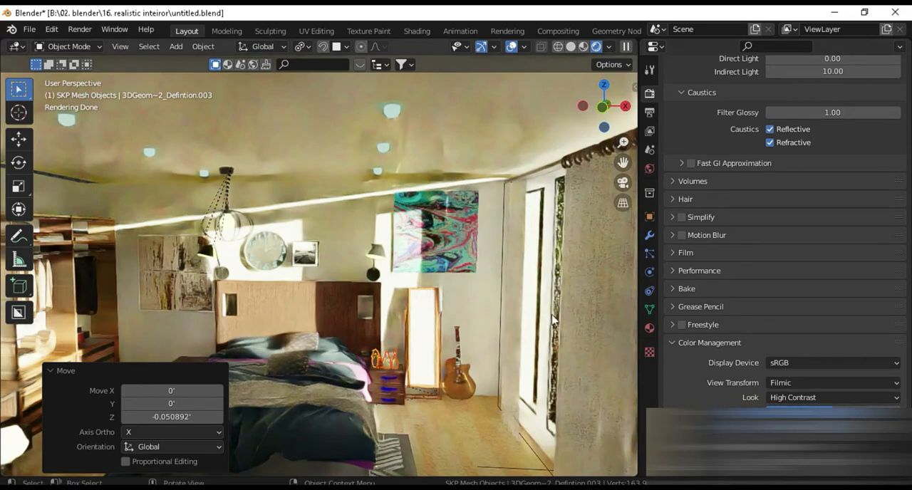
In camera view, reload sunny_vondelpark_4k.exr as the world image and set its mapping rotation to Y 13.1° and Z -31.8°
key("KP_0")
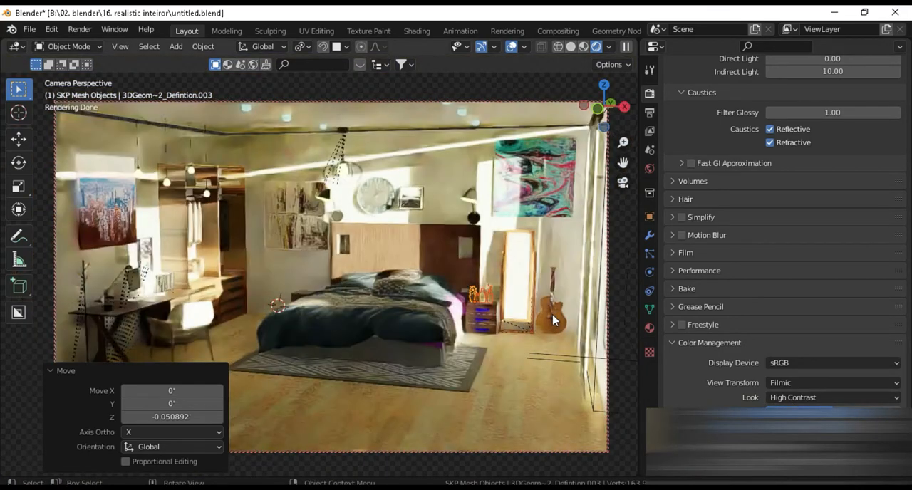
left_click(650, 168)
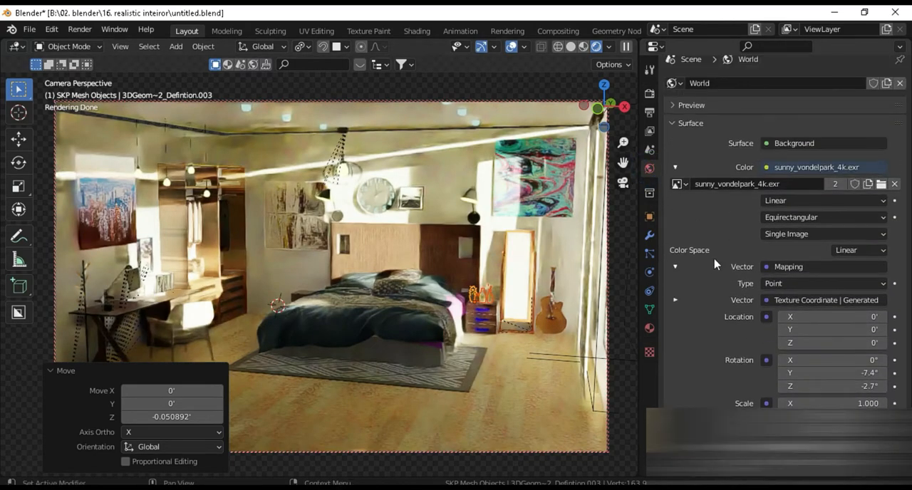
left_click(881, 185)
double_click(286, 146)
left_click_drag(787, 373, 754, 386)
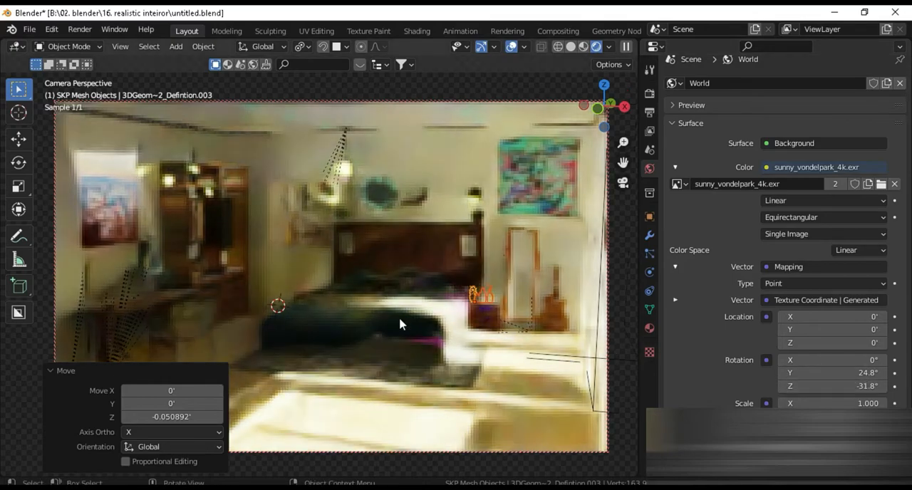
mouse_move(848, 373)
left_mouse_down()
mouse_move(827, 373)
mouse_move(852, 373)
left_mouse_up()
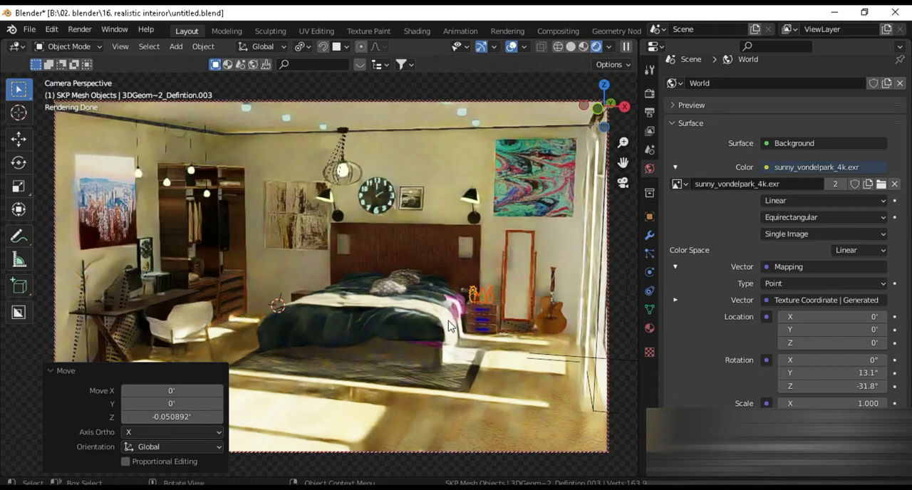
Examine the curtained door and the window with blinds in solid shading, and return to the camera view
mouse_move(476, 338)
middle_mouse_down()
mouse_move(543, 307)
mouse_move(460, 328)
mouse_move(395, 321)
mouse_move(461, 289)
mouse_move(329, 268)
mouse_move(407, 300)
mouse_move(454, 287)
middle_mouse_up()
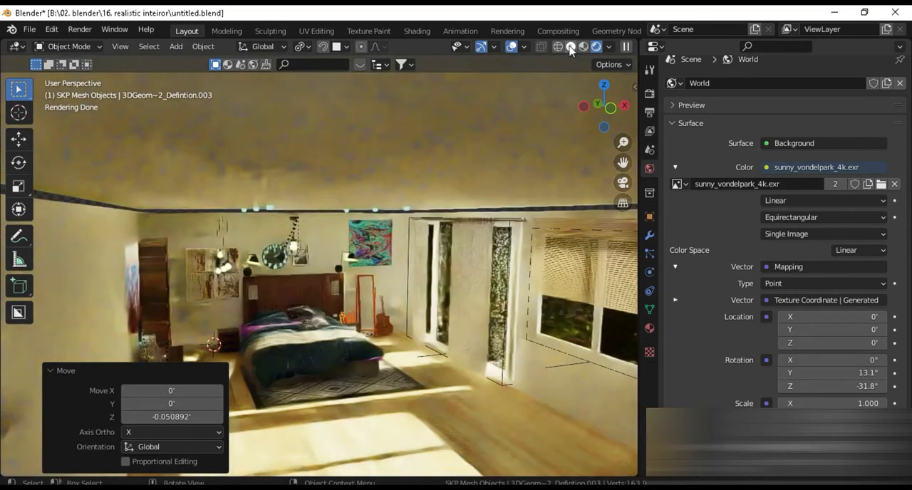
left_click(571, 48)
mouse_move(321, 285)
middle_mouse_down()
mouse_move(267, 320)
mouse_move(308, 269)
mouse_move(371, 261)
mouse_move(406, 238)
mouse_move(338, 274)
mouse_move(468, 321)
mouse_move(266, 261)
mouse_move(326, 301)
mouse_move(425, 301)
mouse_move(395, 318)
mouse_move(318, 292)
mouse_move(285, 326)
mouse_move(308, 333)
middle_mouse_up()
scroll(307, 253, "down", 4)
scroll(398, 327, "down", 5)
middle_click_drag(367, 363, 349, 345, "shift")
scroll(353, 345, "up", 3)
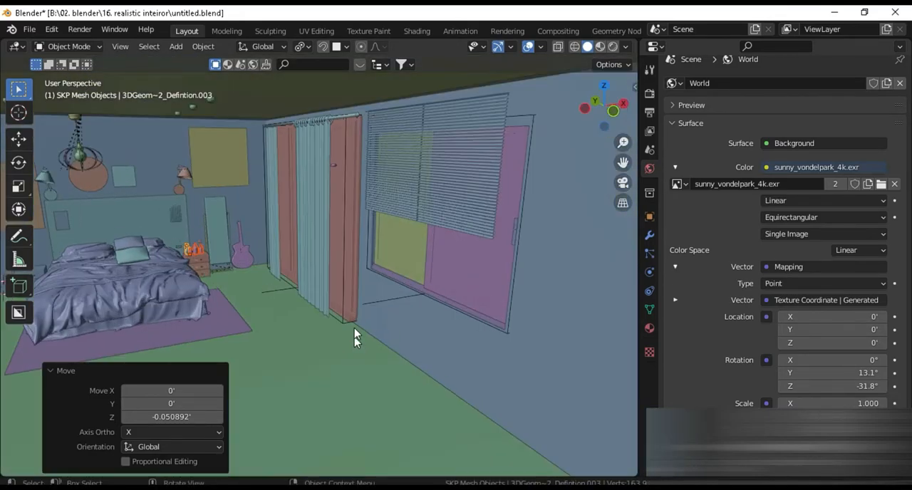
key("KP_0")
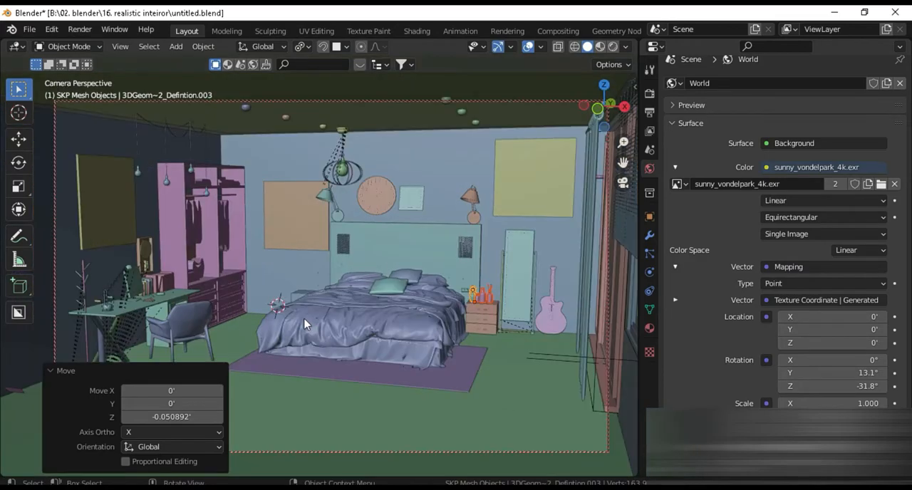